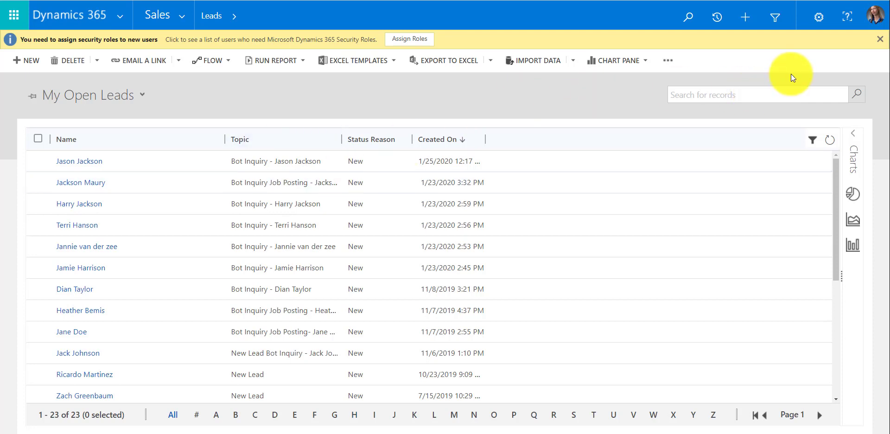
Open the Learning Path sidebar editor from Help, then switch to the ATS Sales Rep Dashboard
click(847, 20)
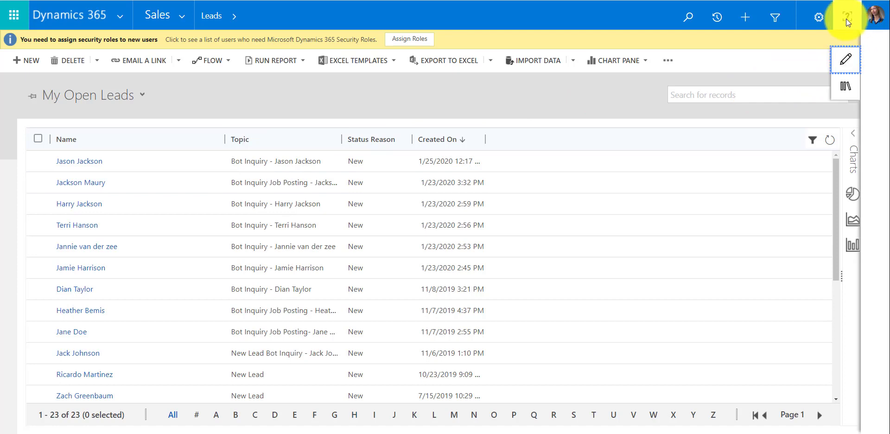
click(846, 60)
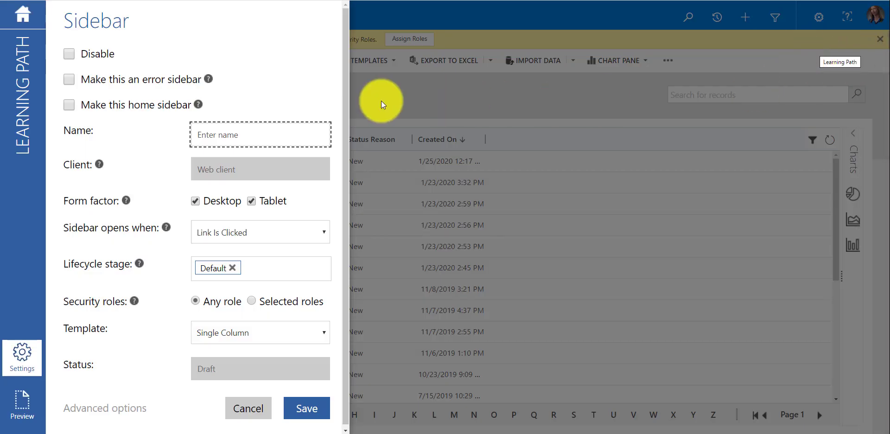
click(346, 27)
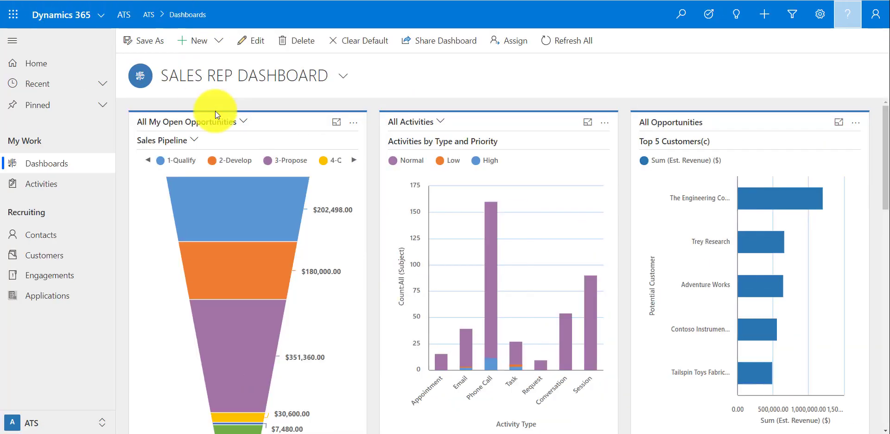
Open Advanced Settings from the gear menu and go to Settings > System > Administration
click(95, 15)
click(397, 78)
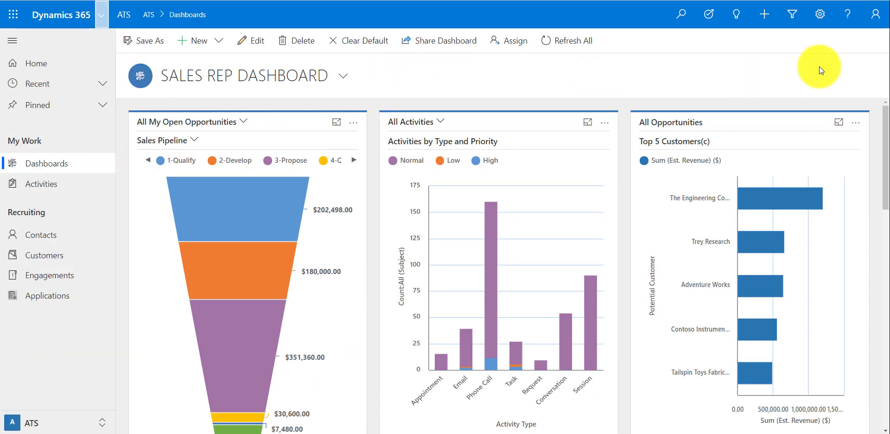
click(823, 19)
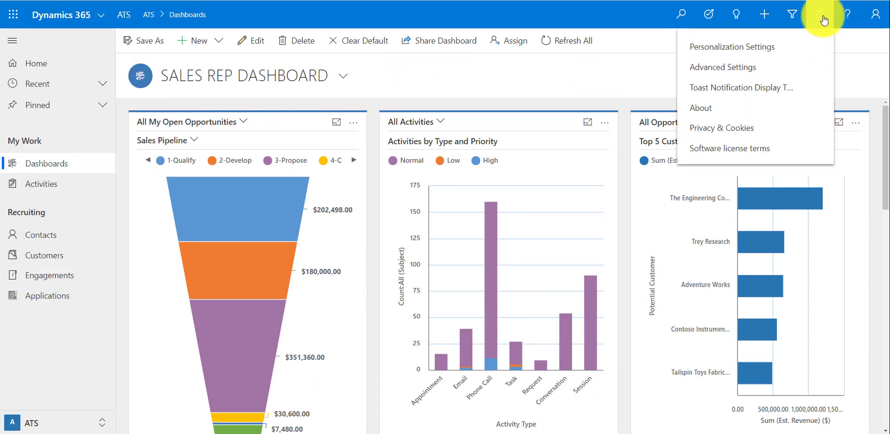
click(707, 70)
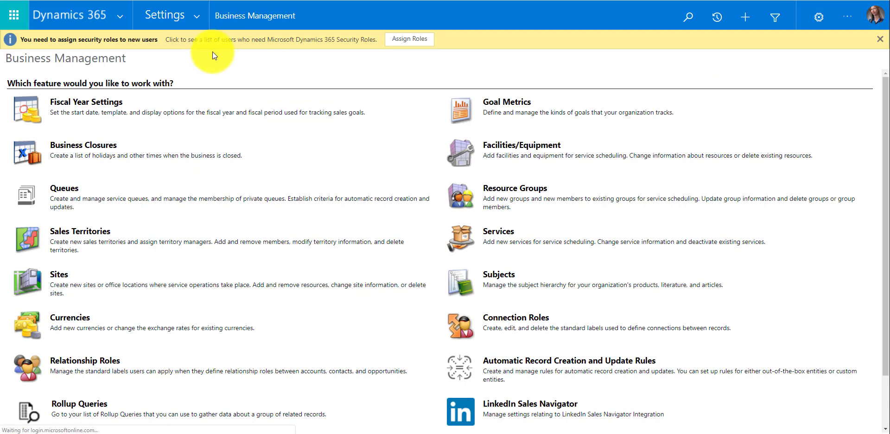
click(196, 18)
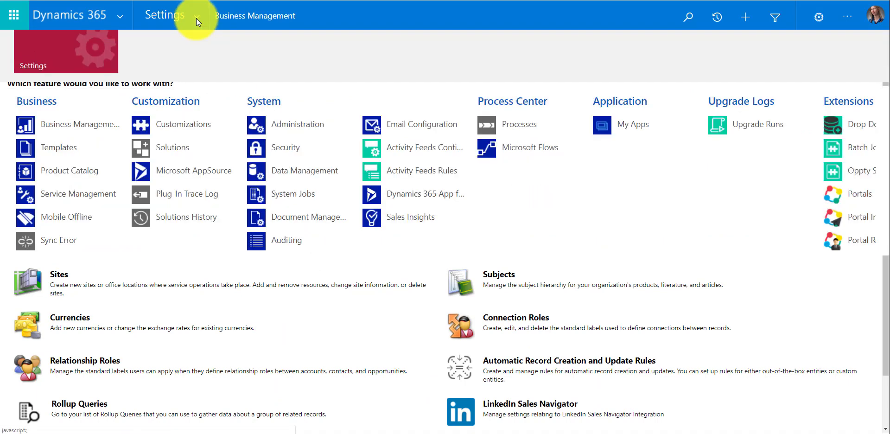
click(309, 122)
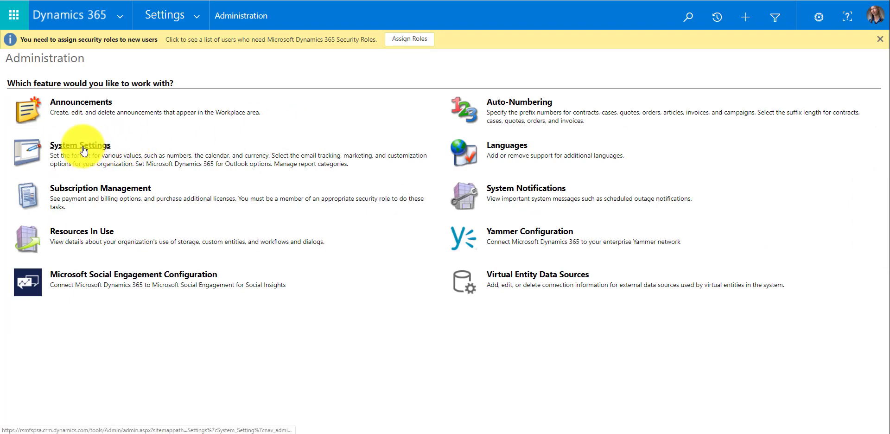
In System Settings, confirm Learning Path, Learning Path Authoring and custom Help URL options are Yes, then OK
click(84, 148)
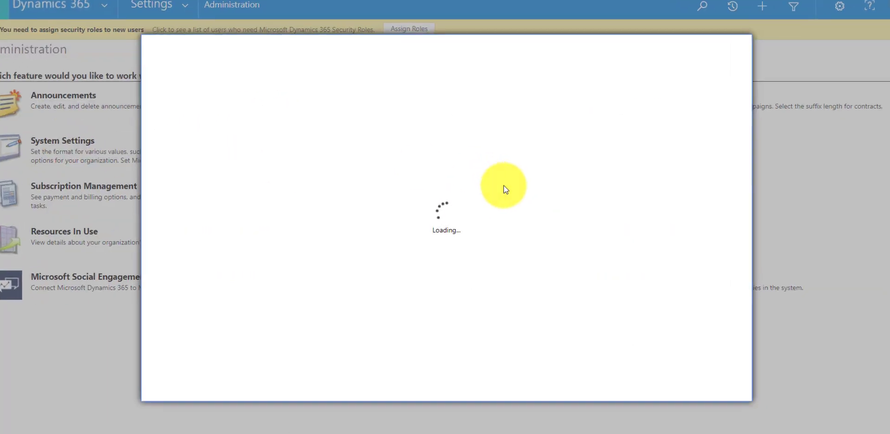
scroll(467, 212, down, 5)
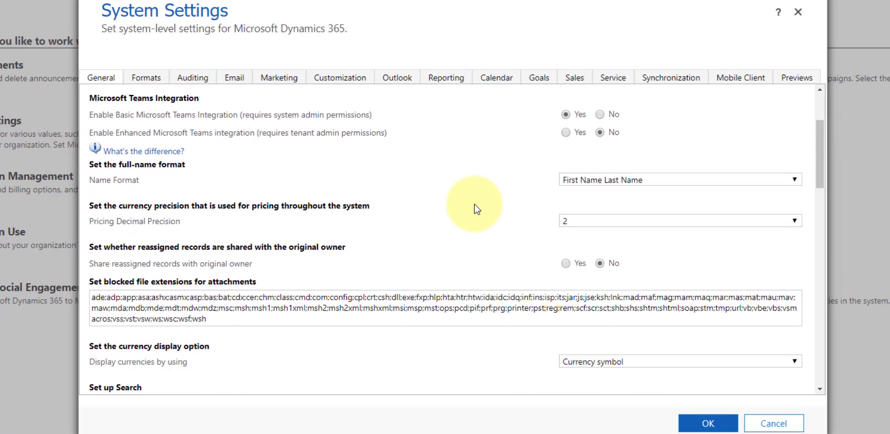
scroll(474, 204, down, 10)
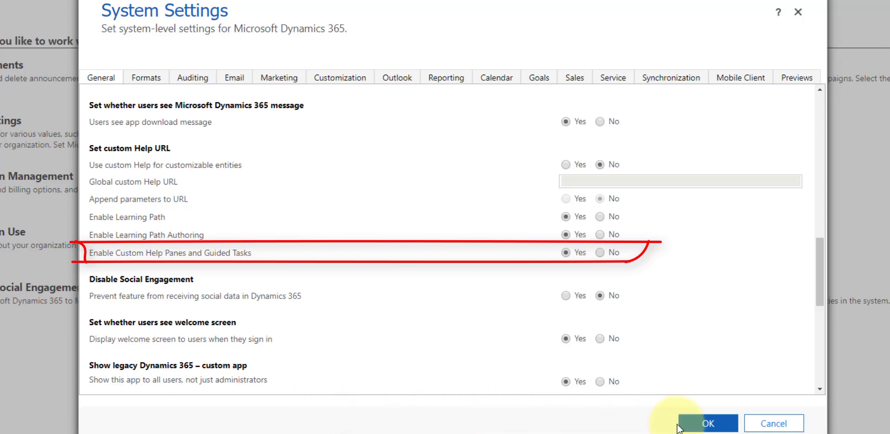
click(711, 426)
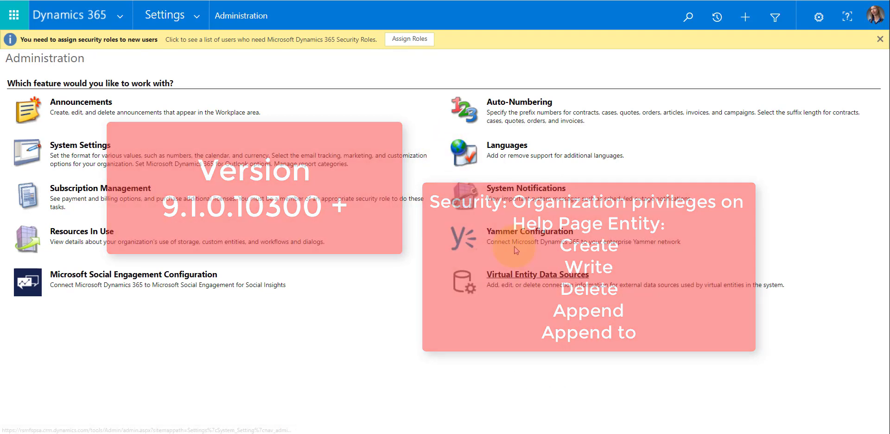
Go to Settings > Security > Security Roles
click(192, 16)
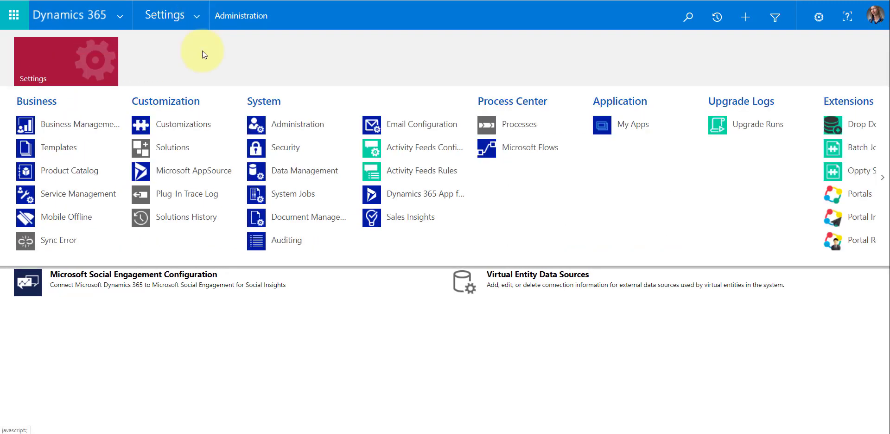
click(282, 151)
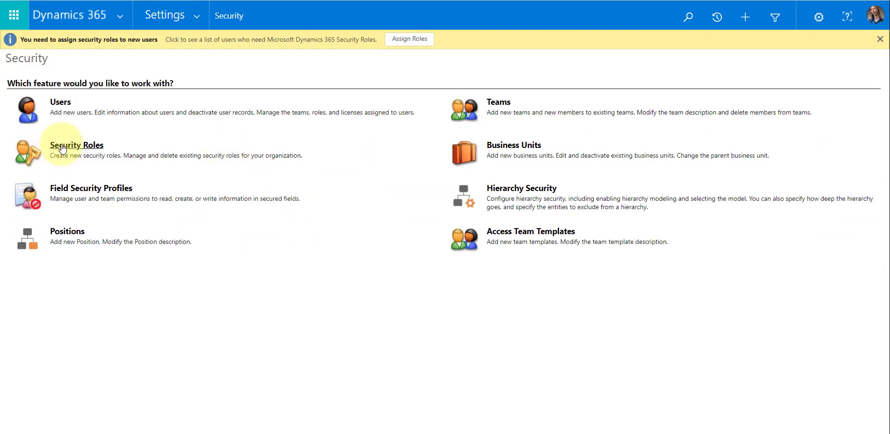
click(62, 145)
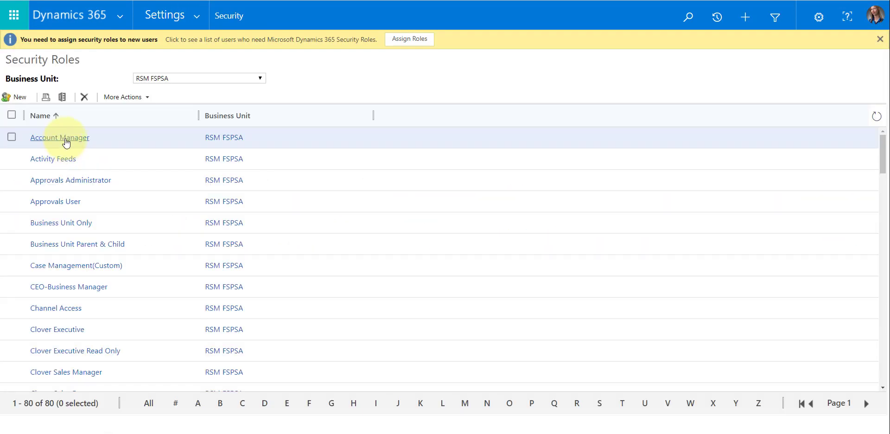
Review the Account Manager role's Help Page privileges on the Custom Entities tab, then close it
click(66, 139)
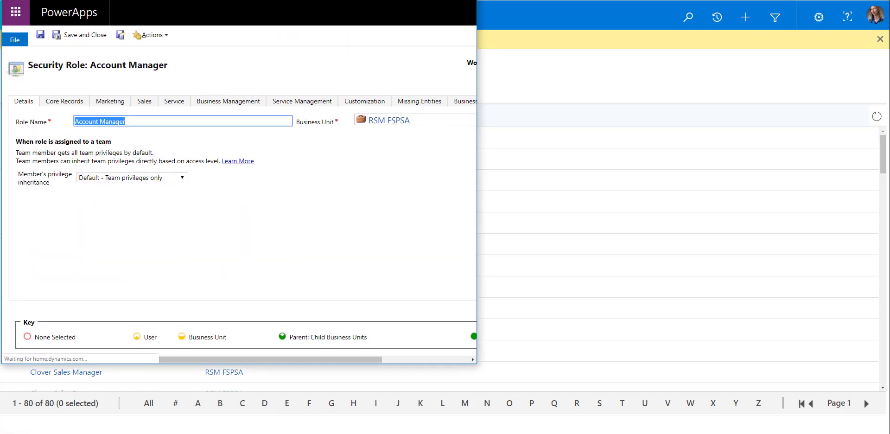
drag(477, 132, 579, 139)
click(553, 101)
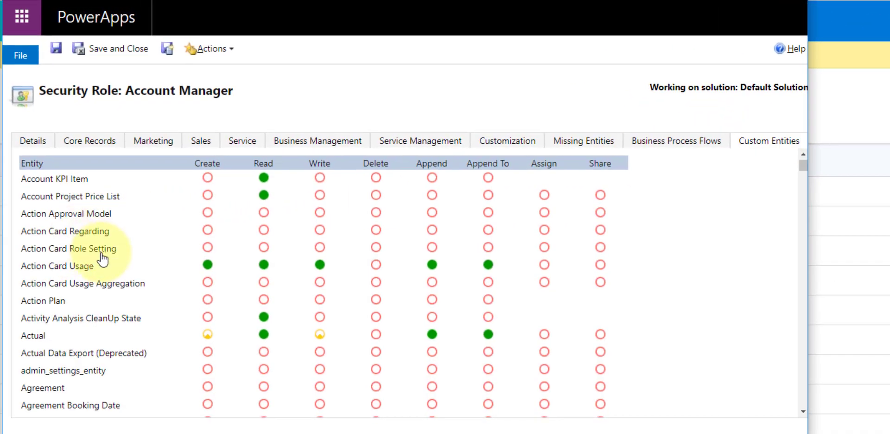
scroll(105, 267, down, 20)
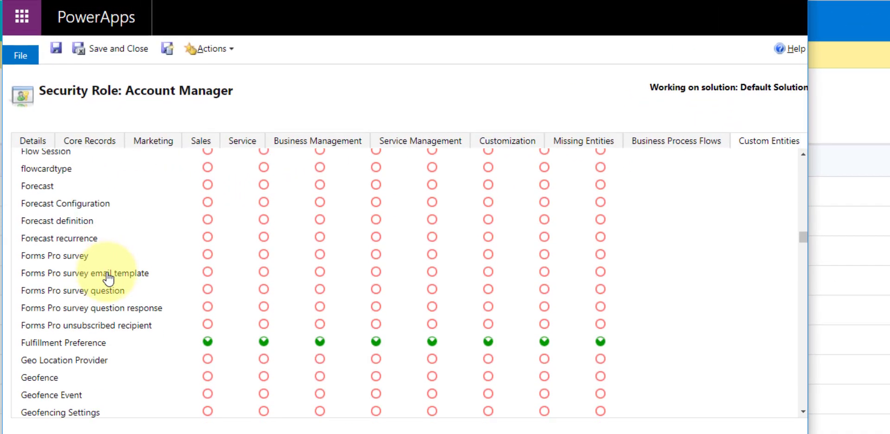
scroll(107, 276, up, 2)
scroll(107, 276, down, 6)
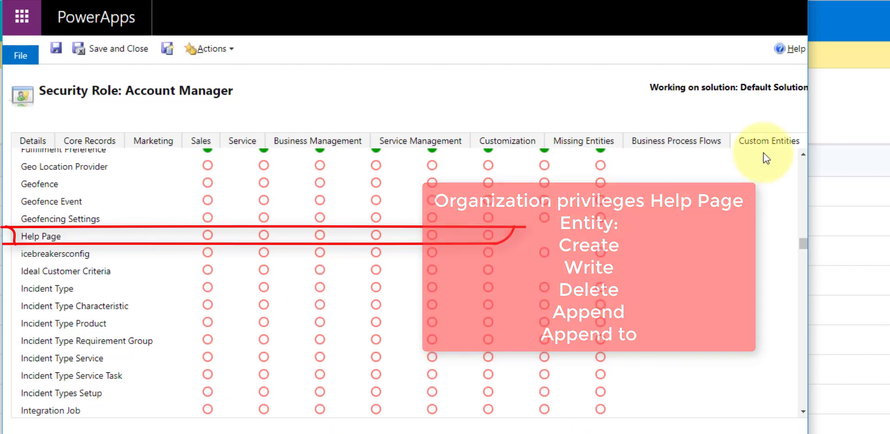
key(alt+F4)
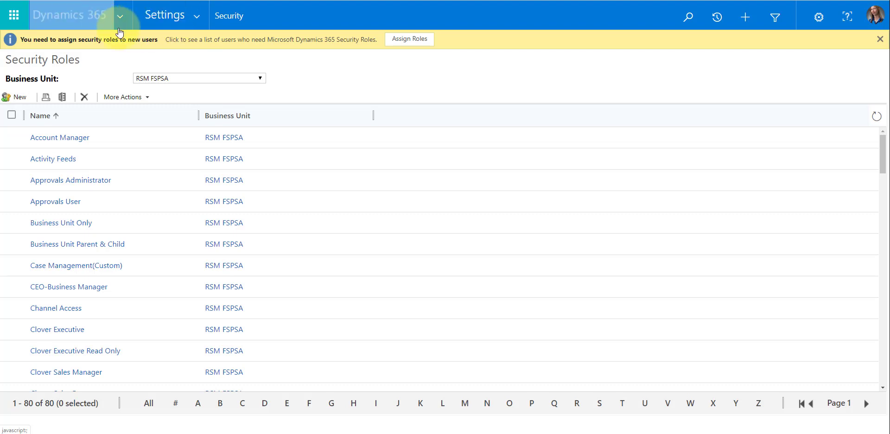
click(120, 26)
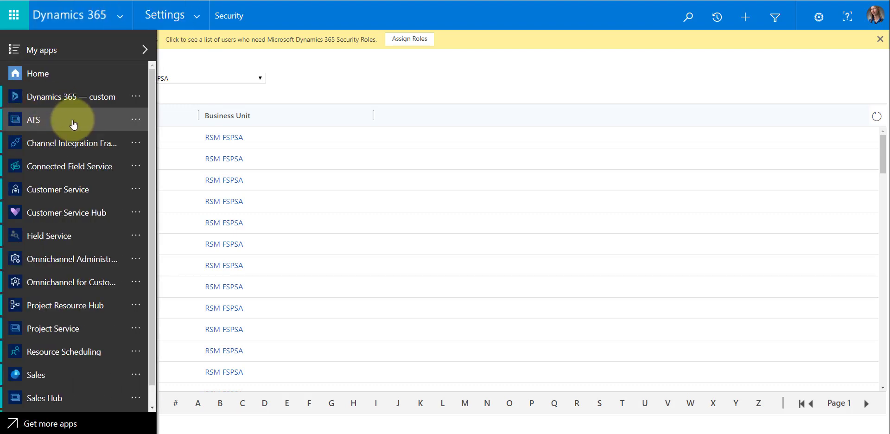
click(42, 124)
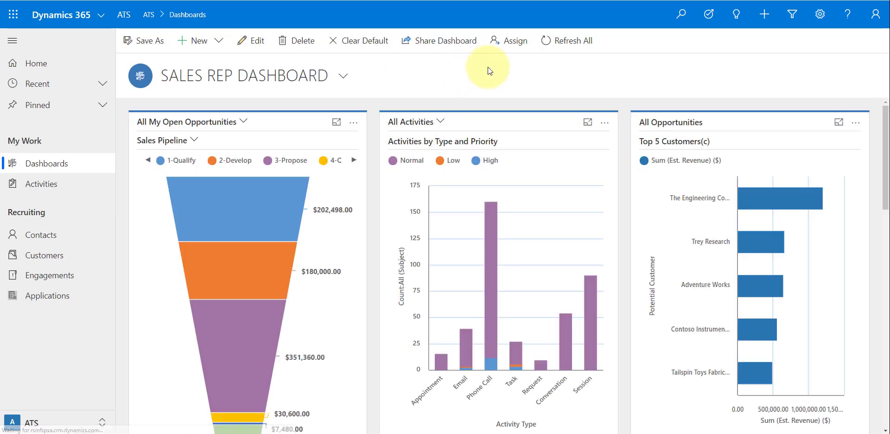
click(847, 14)
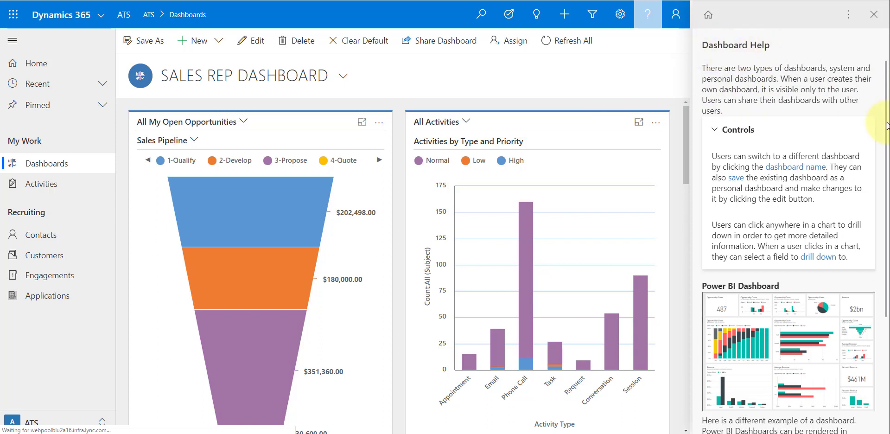
drag(886, 124, 888, 153)
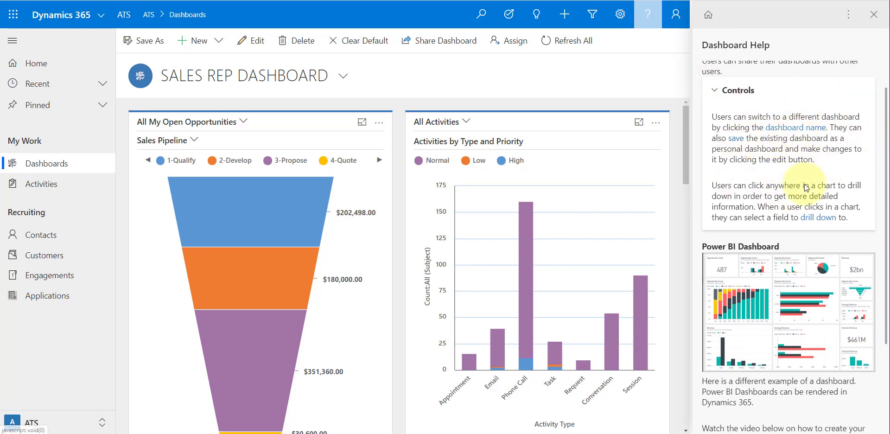
scroll(734, 165, down, 3)
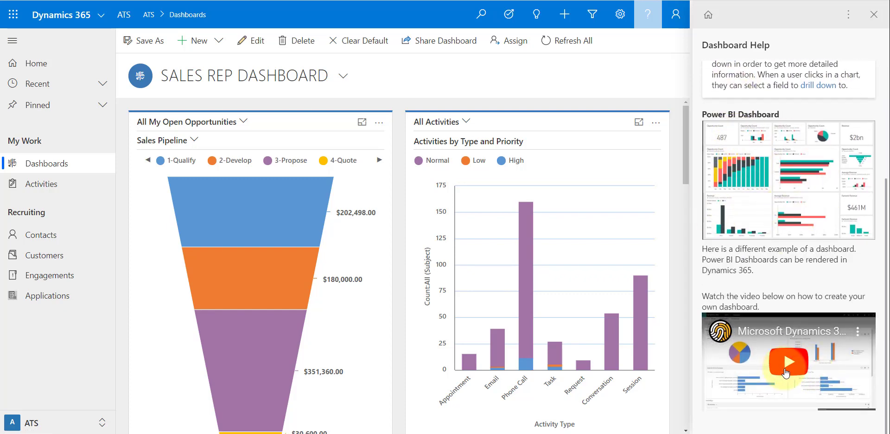
scroll(805, 366, up, 4)
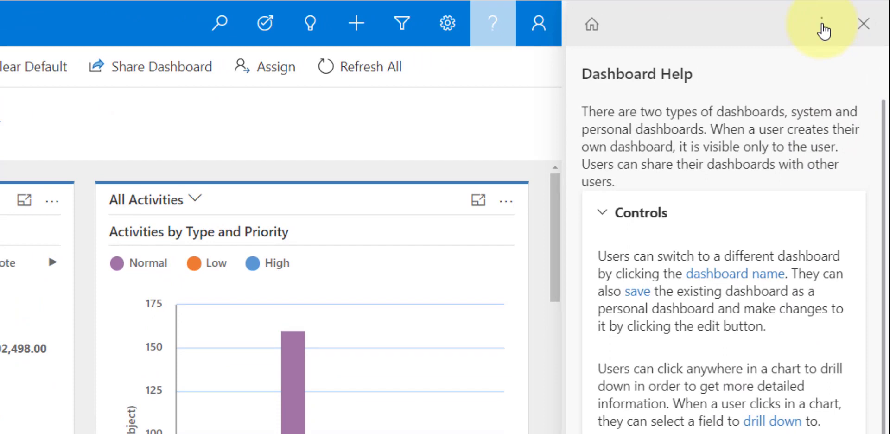
Put Dashboard Help into edit mode with the cursor after 'users.' and show the Insert tools
click(822, 24)
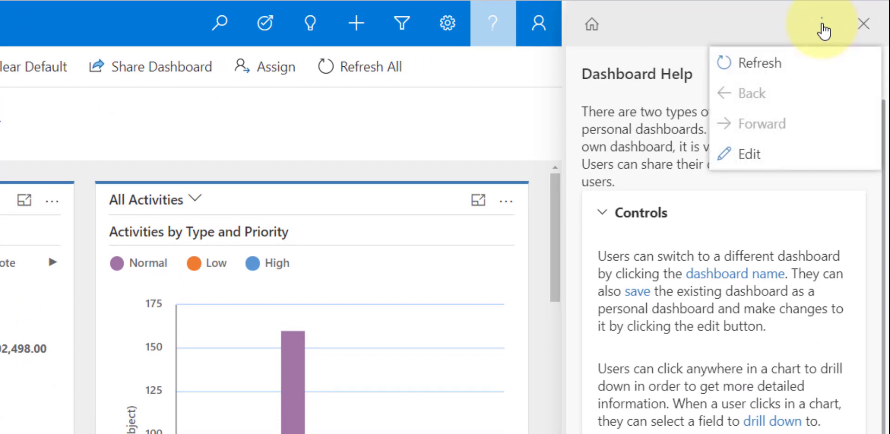
click(755, 157)
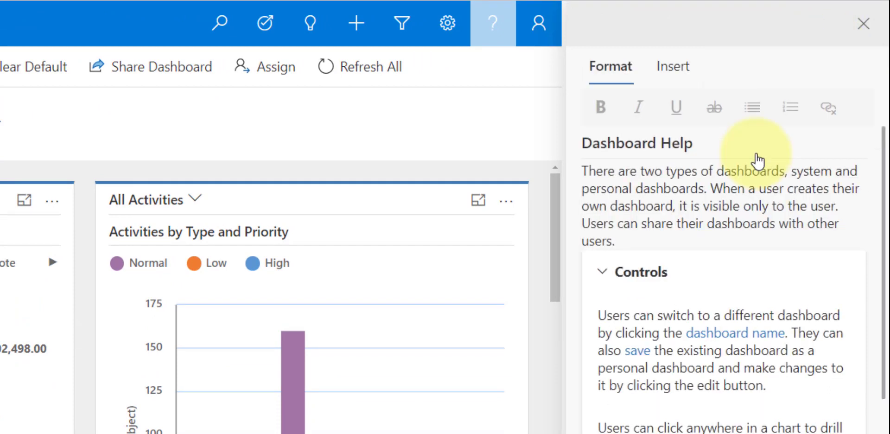
click(660, 244)
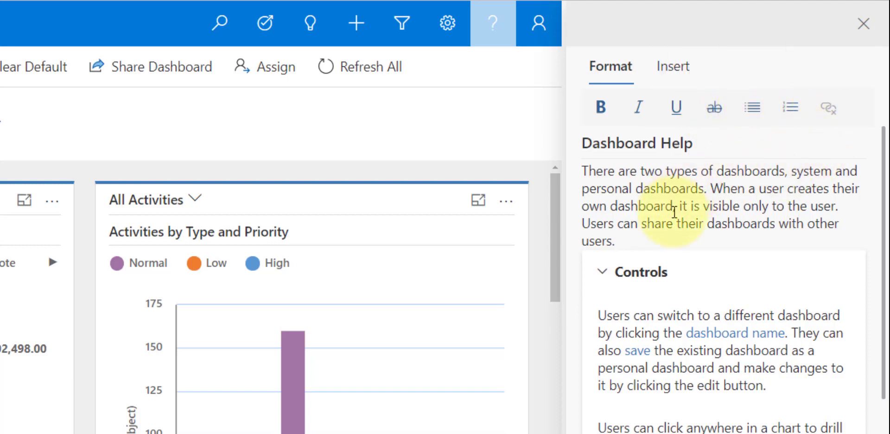
click(707, 239)
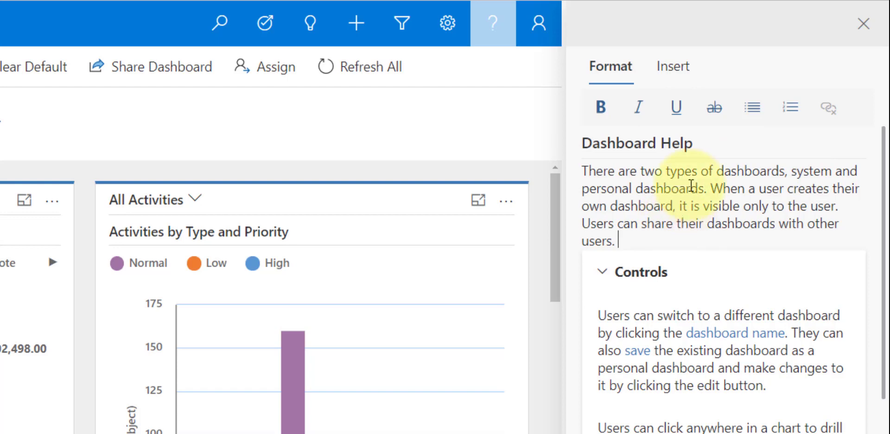
click(674, 68)
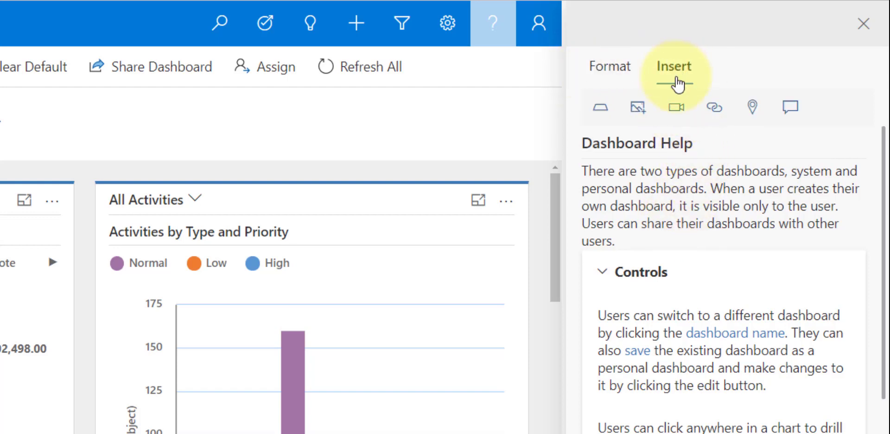
Insert a collapsed-by-default section titled 'This is another section'
click(600, 114)
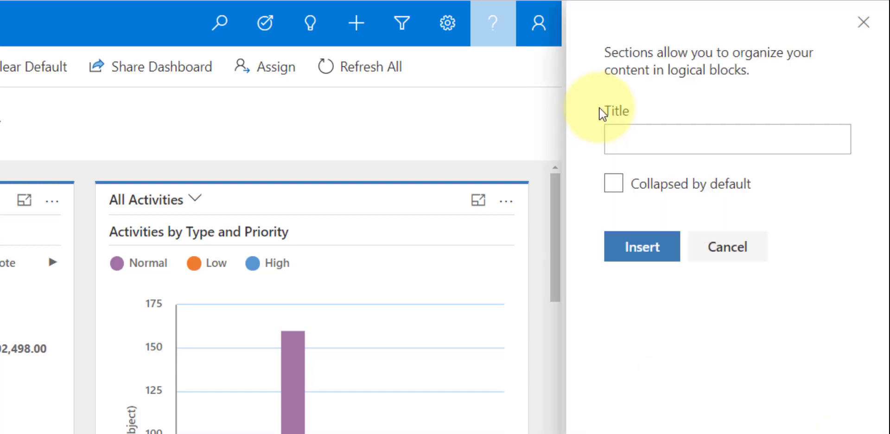
click(611, 187)
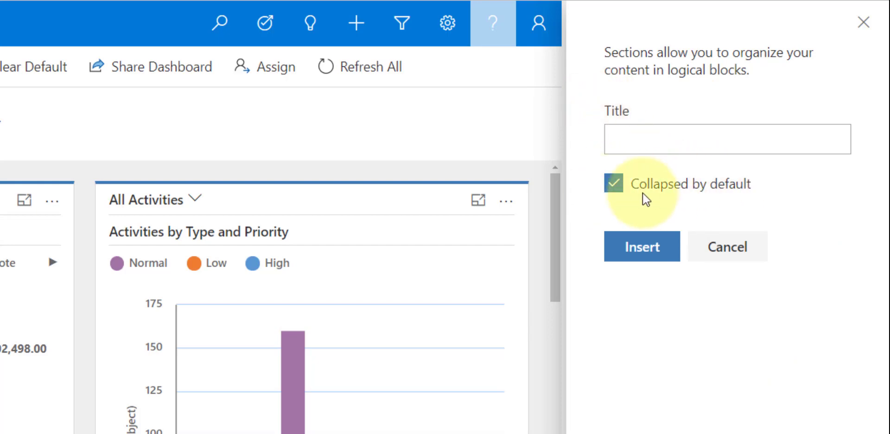
click(689, 144)
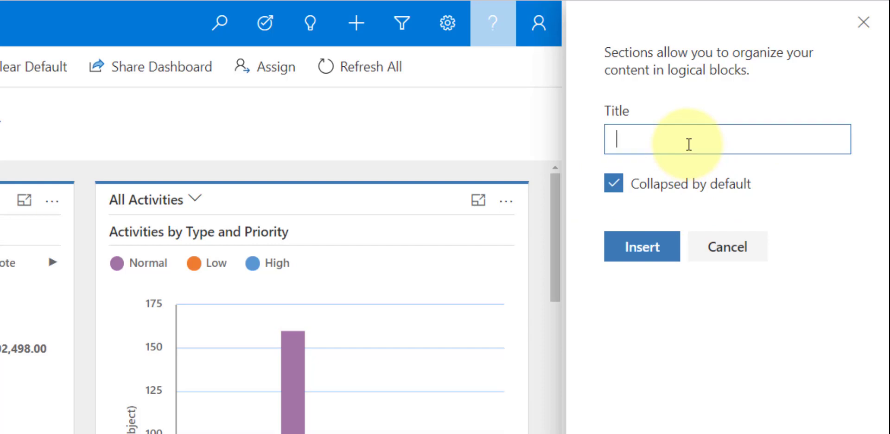
text(This is another section)
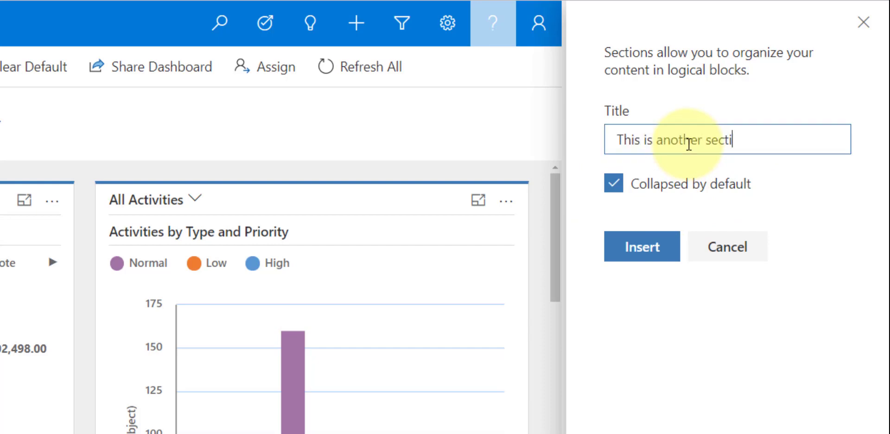
click(654, 259)
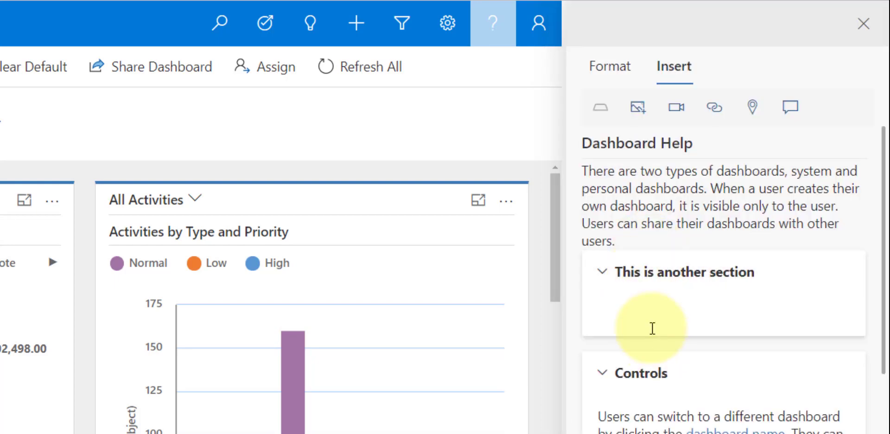
Give the section body text 'start typing text here', collapse it, and begin embedding an image
click(605, 276)
click(605, 276)
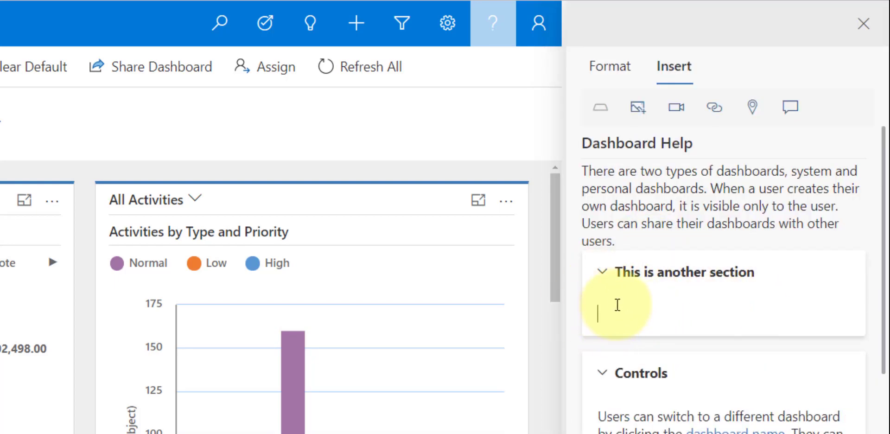
text(start typing text here)
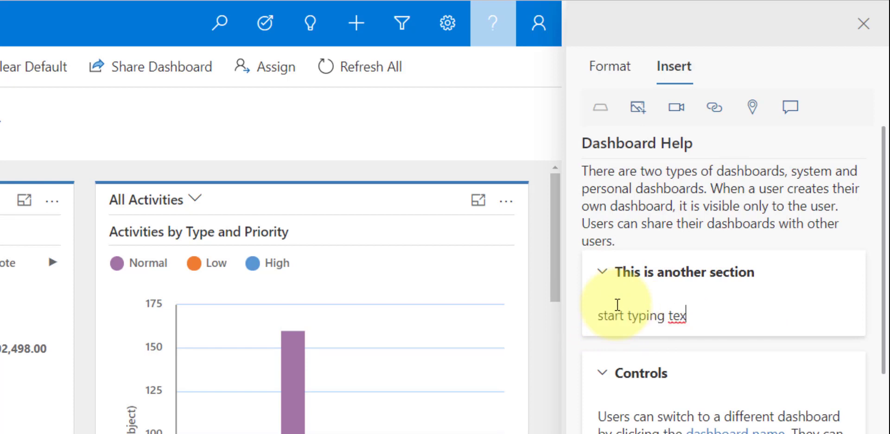
click(601, 271)
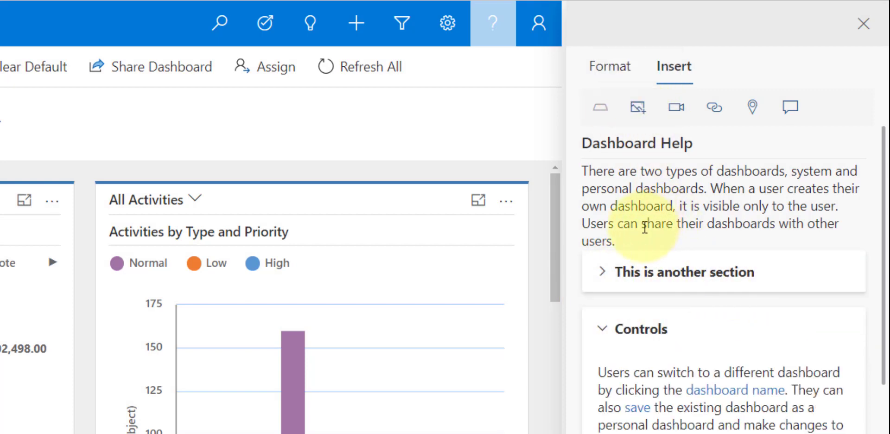
click(630, 240)
click(637, 111)
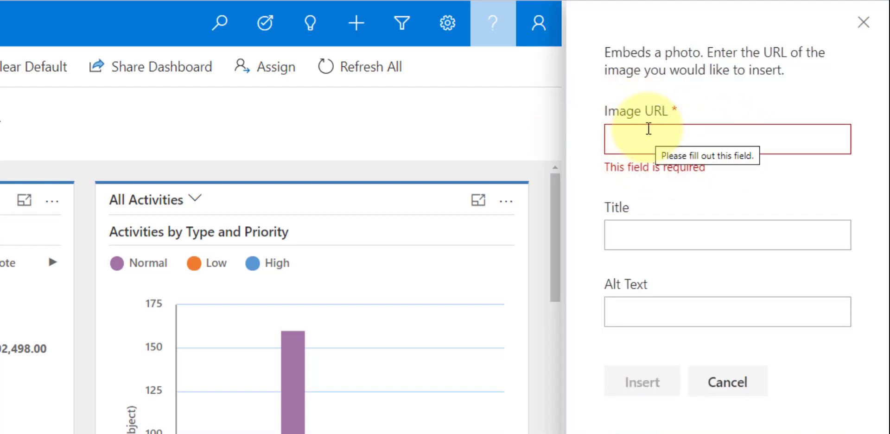
Cancel the image embed form, then open the video embed form with Allow full screen ticked
click(679, 224)
click(628, 304)
click(714, 390)
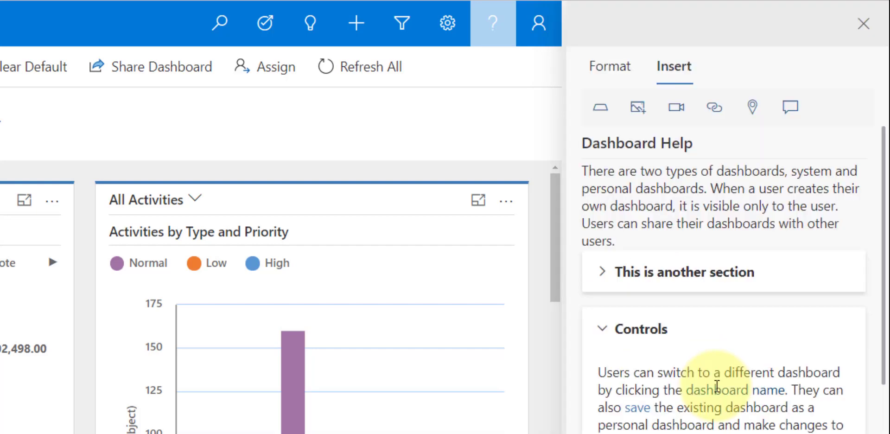
click(677, 111)
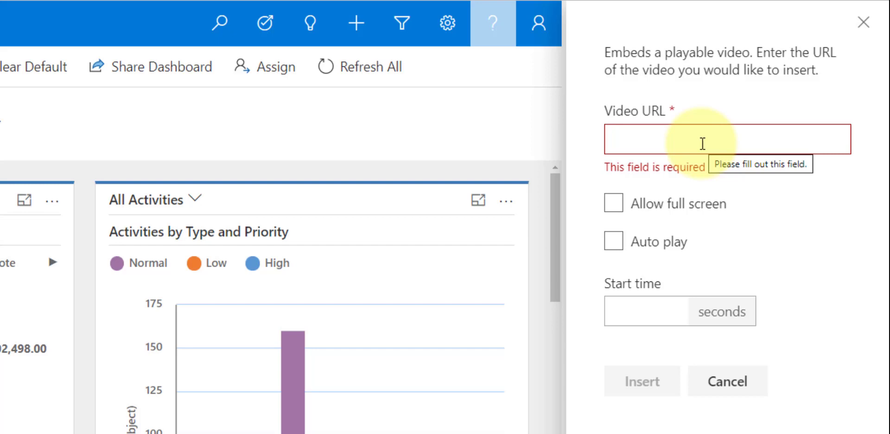
click(615, 204)
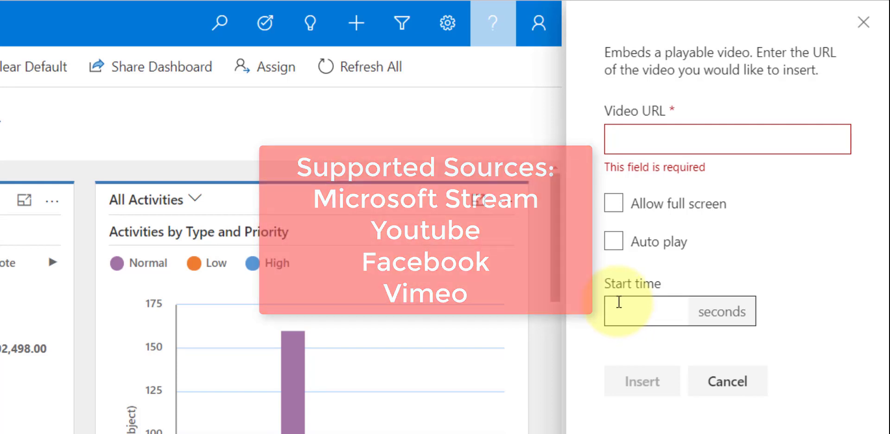
click(723, 391)
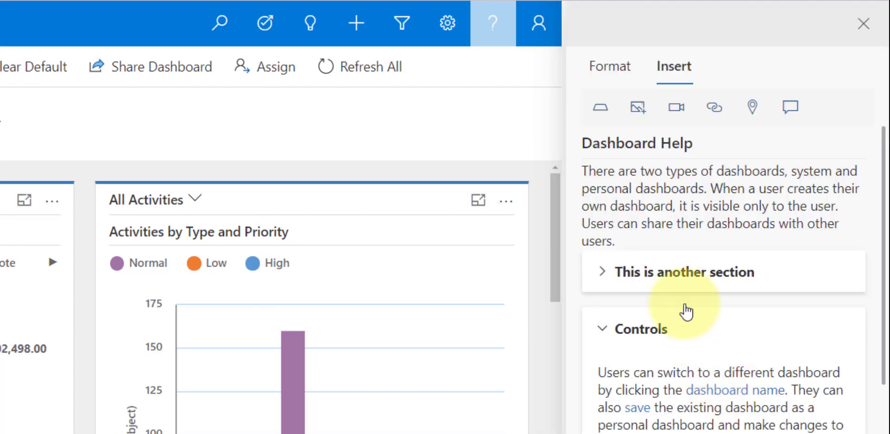
click(715, 112)
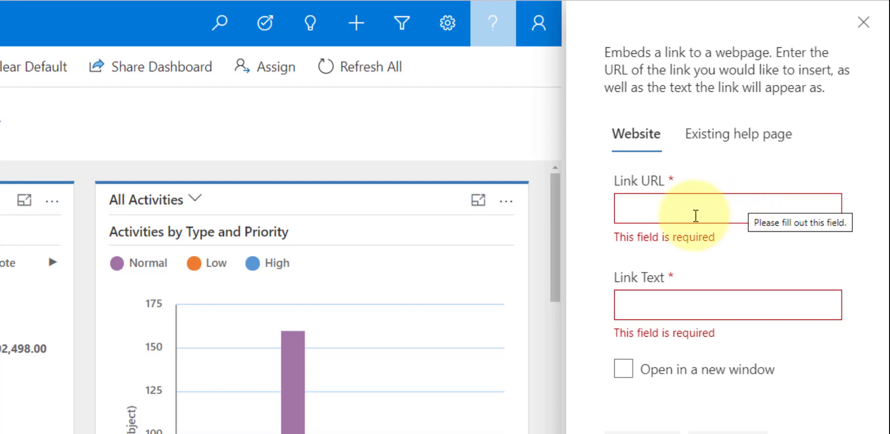
click(679, 207)
click(647, 304)
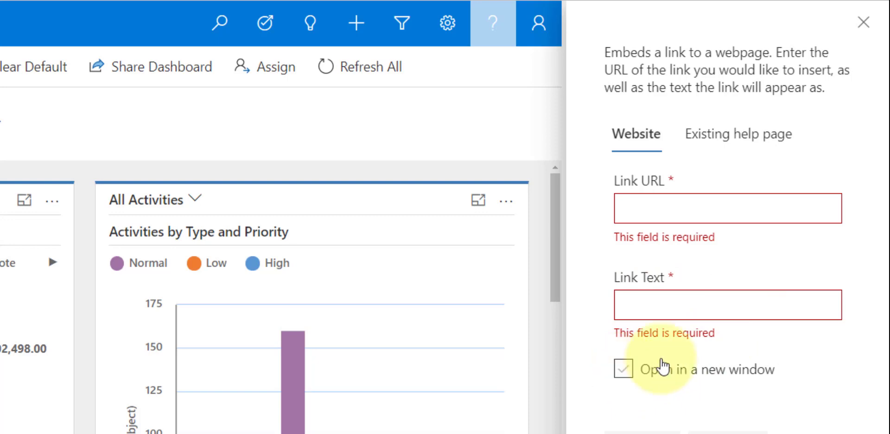
click(719, 140)
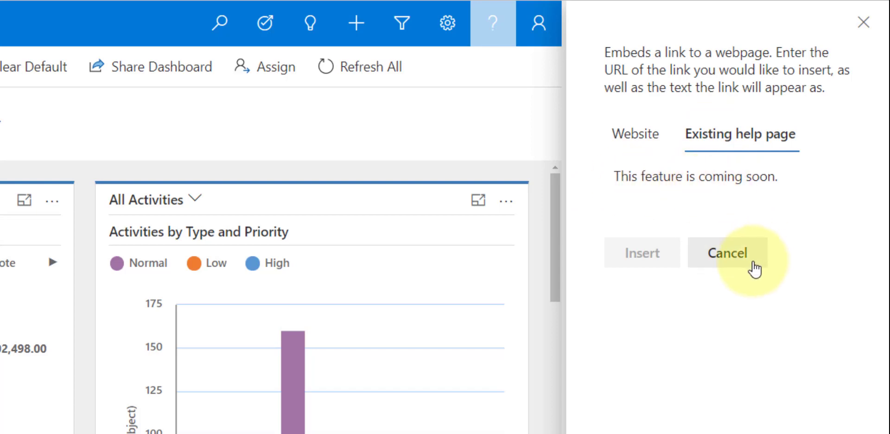
click(727, 261)
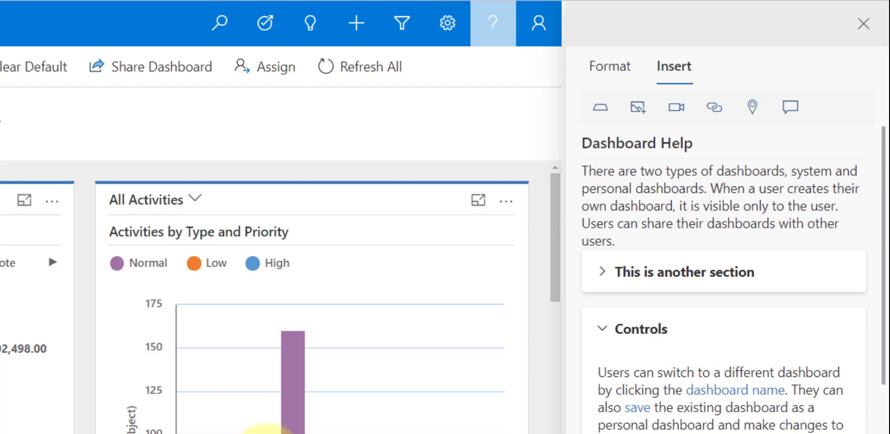
Dismiss the Dashboard Chooser coach mark and save the edited Dashboard Help page
scroll(733, 336, down, 2)
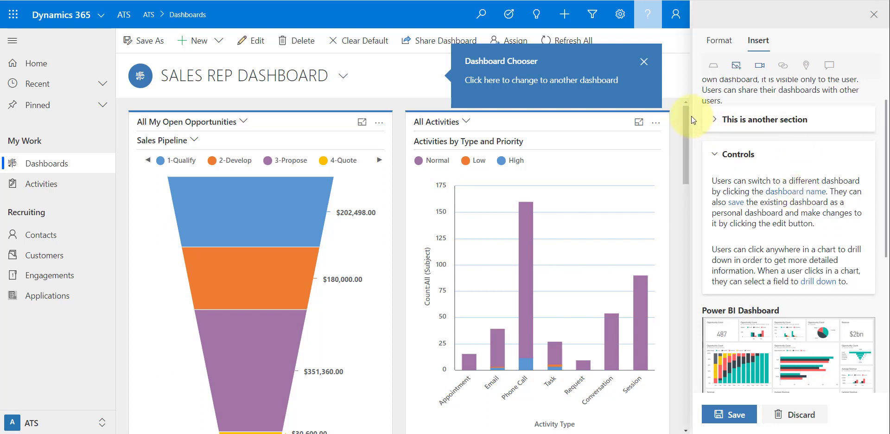
click(643, 62)
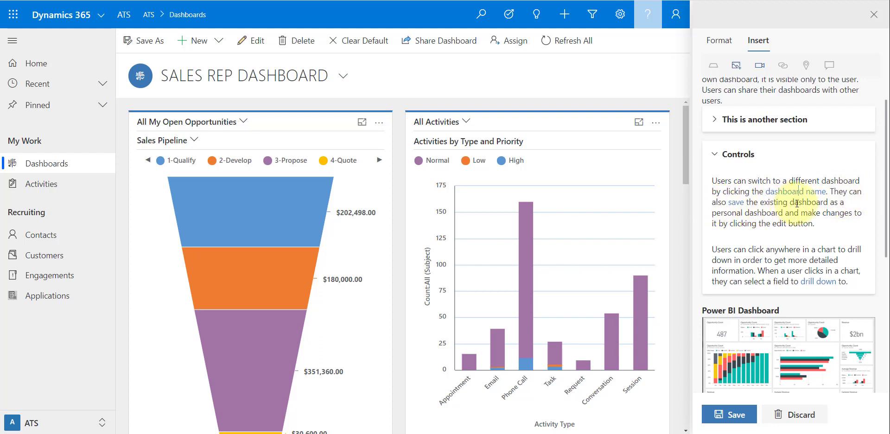
click(736, 202)
click(734, 415)
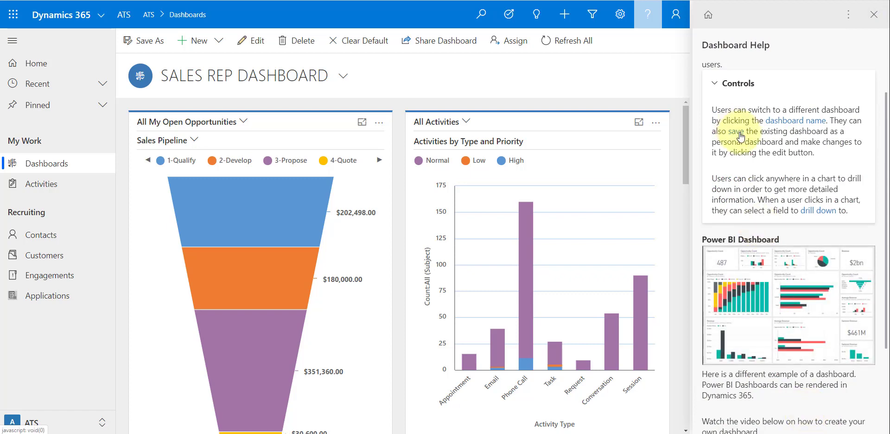
scroll(741, 136, up, 1)
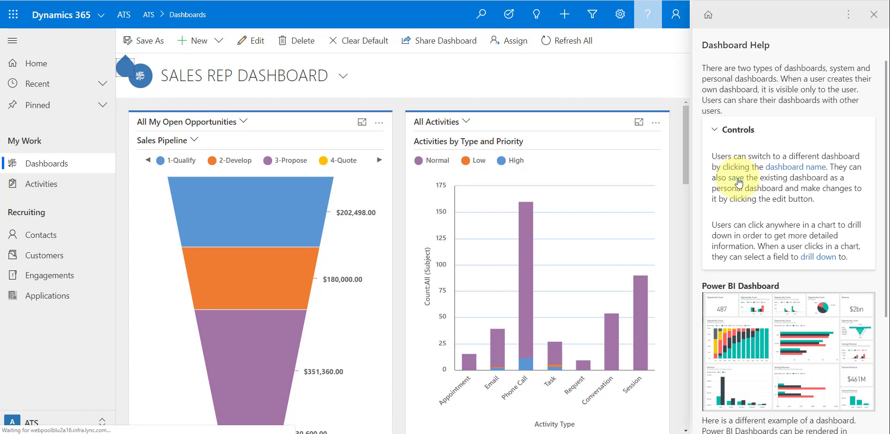
Put the help page into edit mode and delete the word 'save' in the Controls section
click(848, 16)
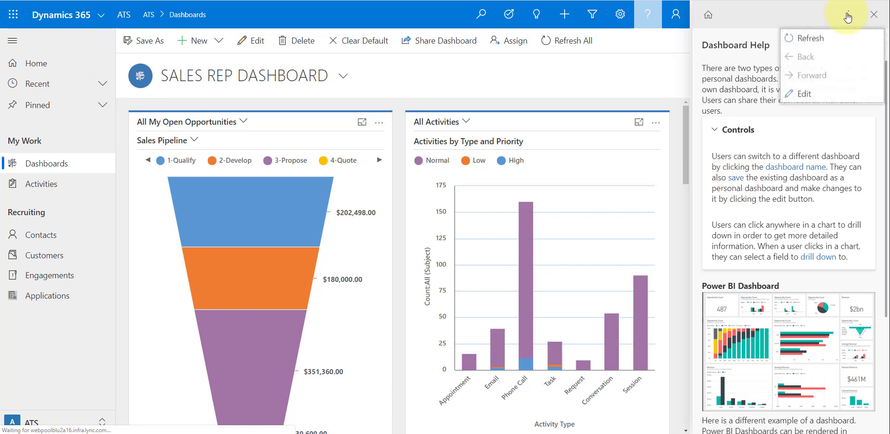
click(815, 94)
click(758, 40)
click(724, 166)
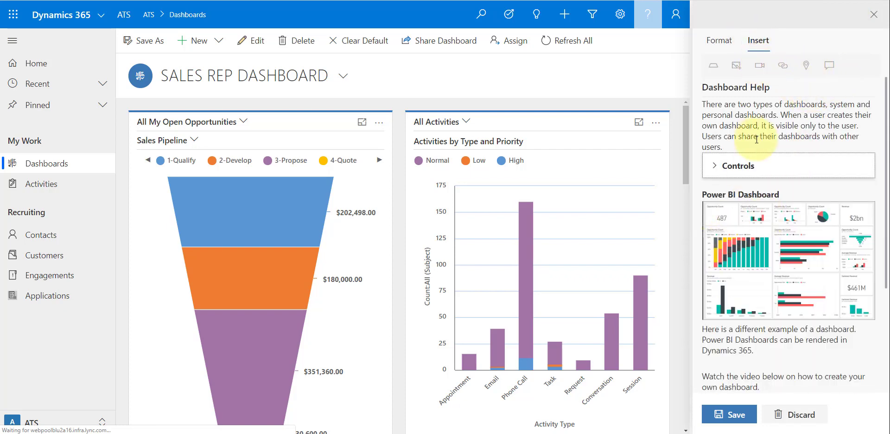
click(720, 167)
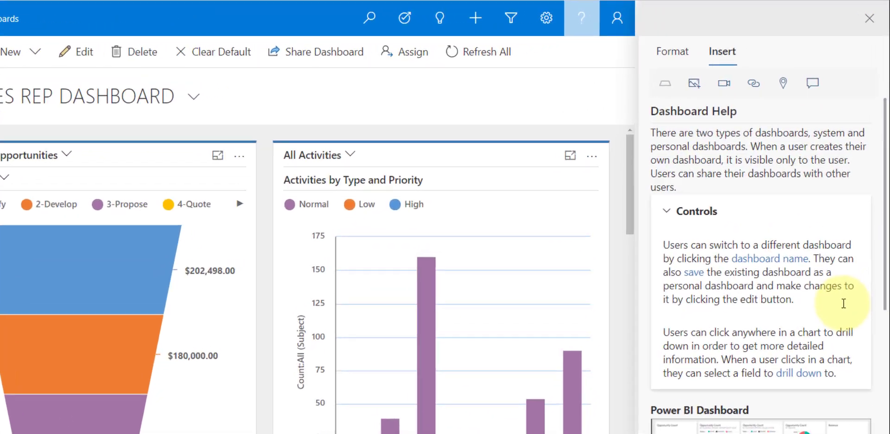
key(BackSpace)
key(BackSpace)
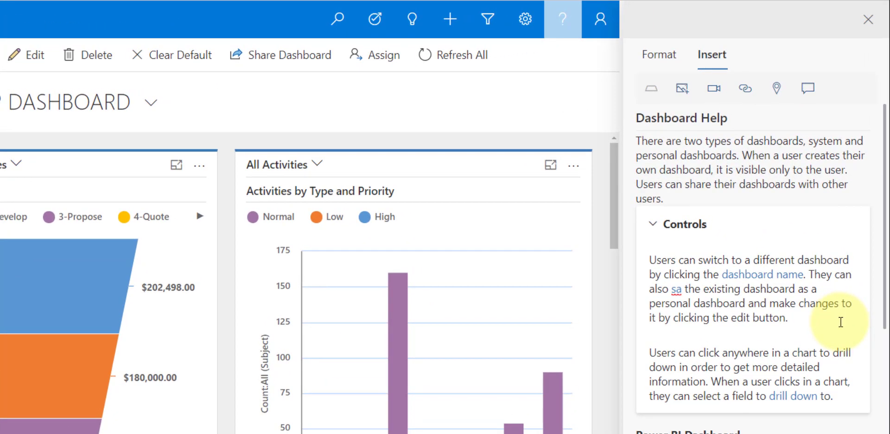
key(BackSpace)
key(BackSpace)
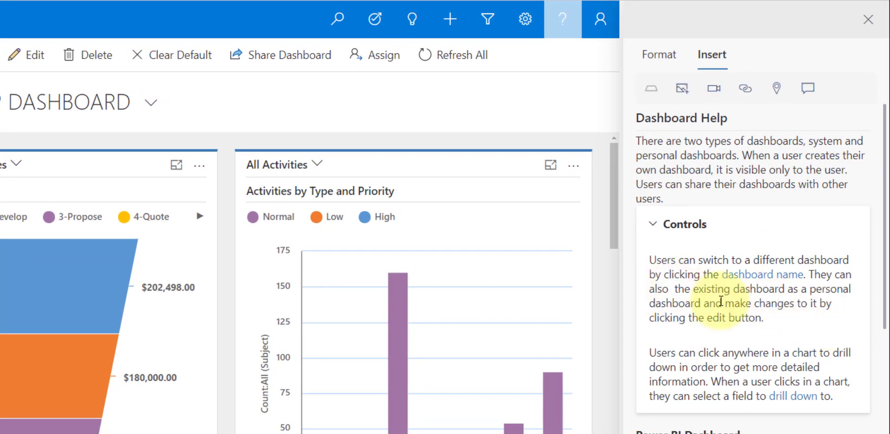
Insert a 'save' coachmark link anchored to the dashboard's Save As command
click(777, 89)
click(767, 116)
text(save)
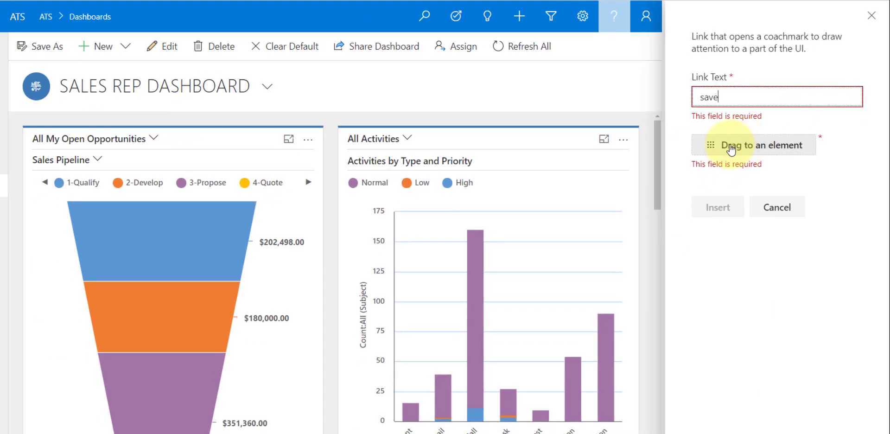
click(680, 115)
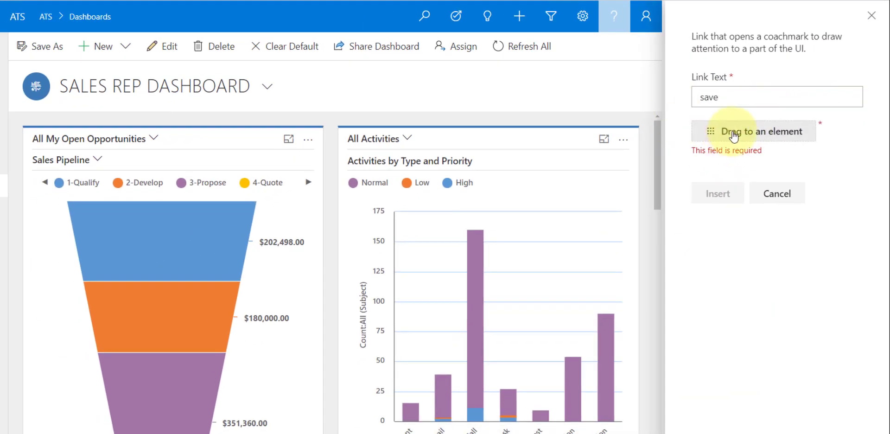
drag(728, 131, 38, 48)
click(717, 179)
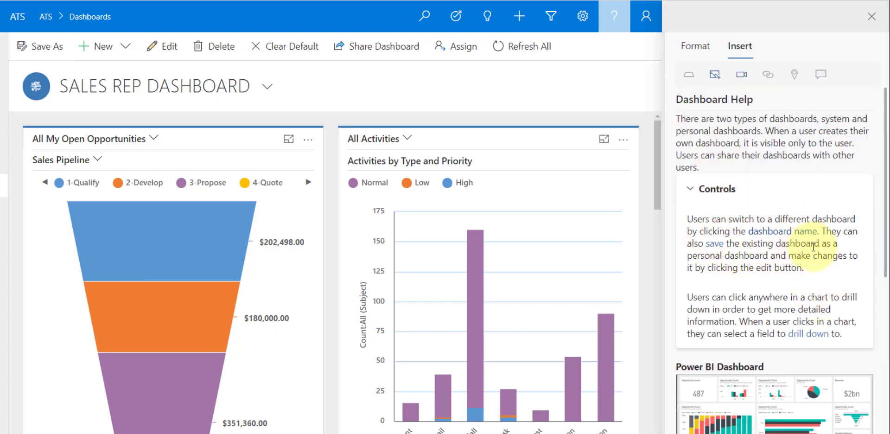
drag(817, 231, 749, 231)
Insert a 'Balloon Save' balloon titled 'Click here' about saving as a personal dashboard, anchored to Save As
click(803, 258)
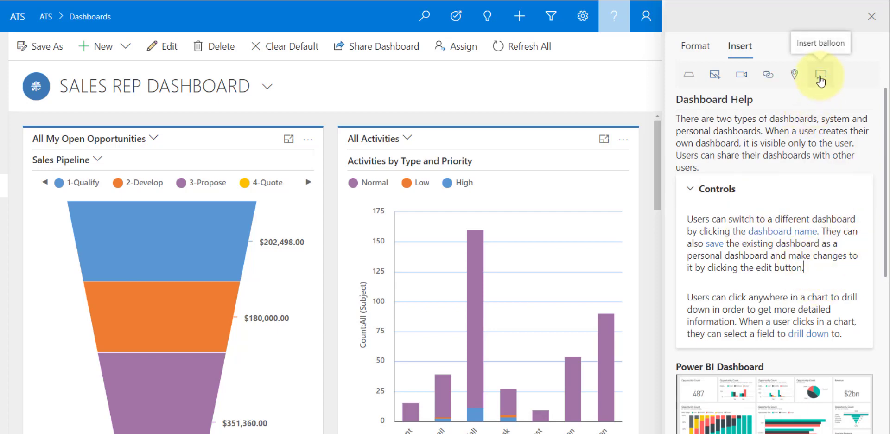
click(821, 81)
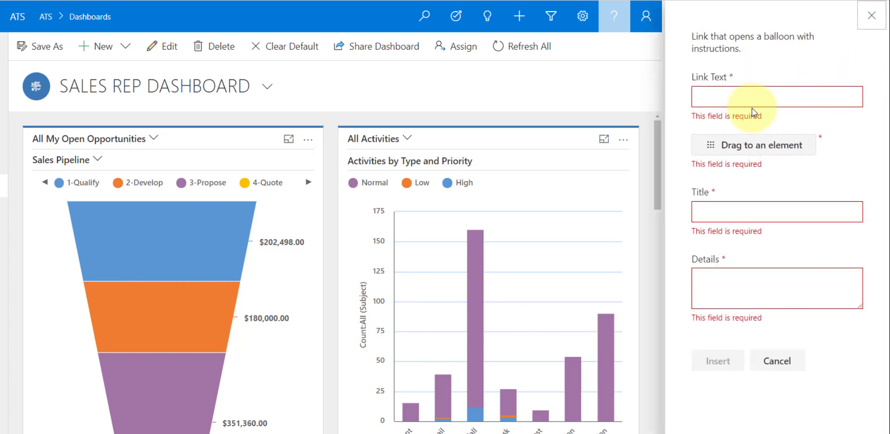
click(723, 95)
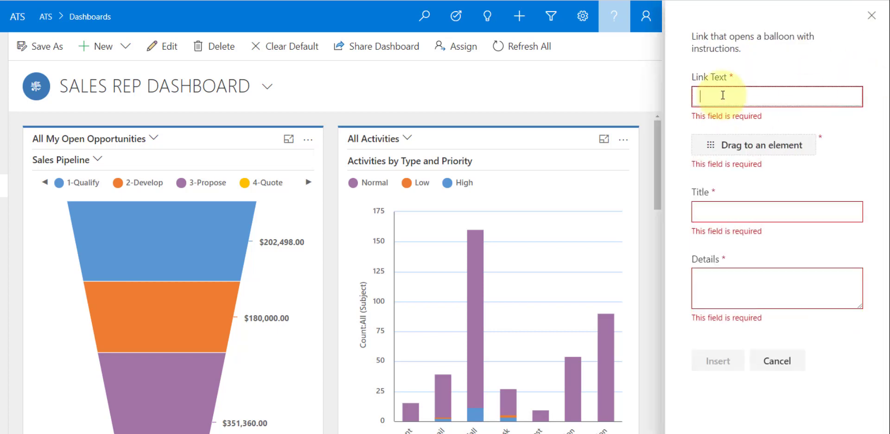
text(Bas)
text(loon Sav)
text(e)
click(722, 212)
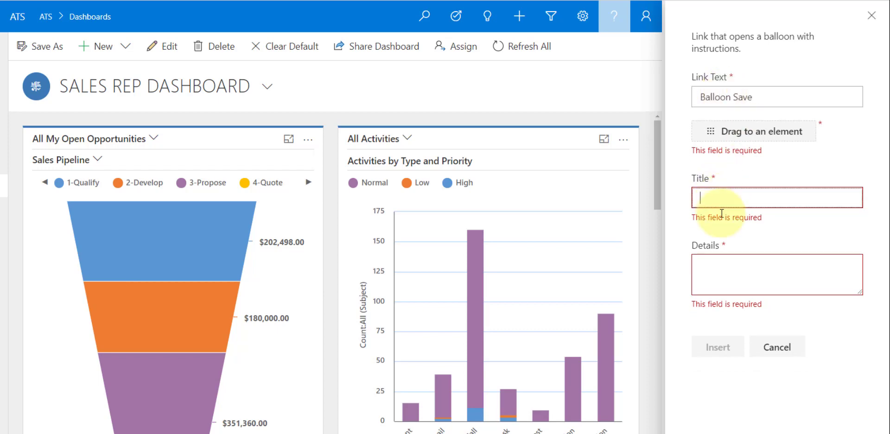
text(Click here)
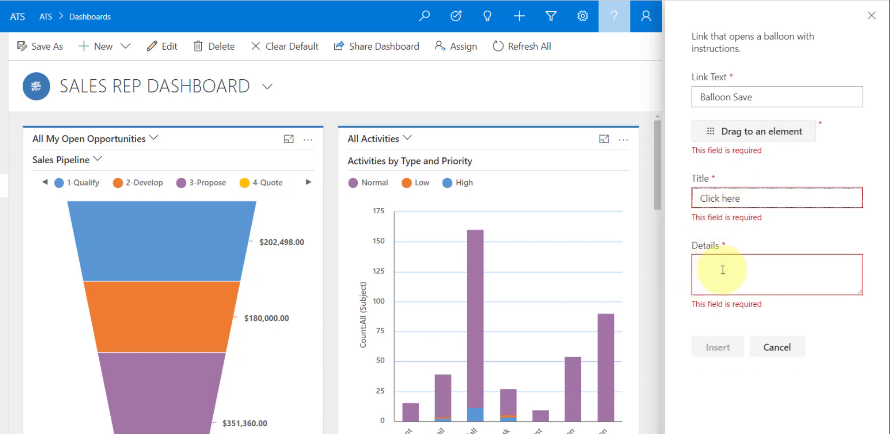
click(723, 270)
text(To save the )
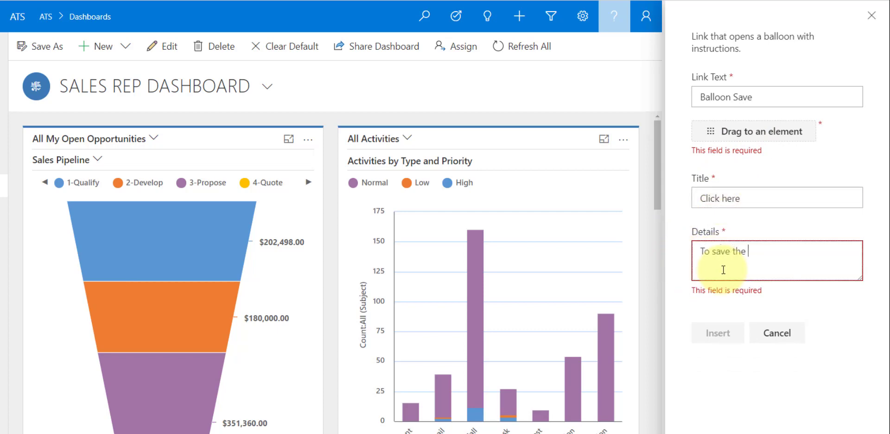
text(dashboard as a personal )
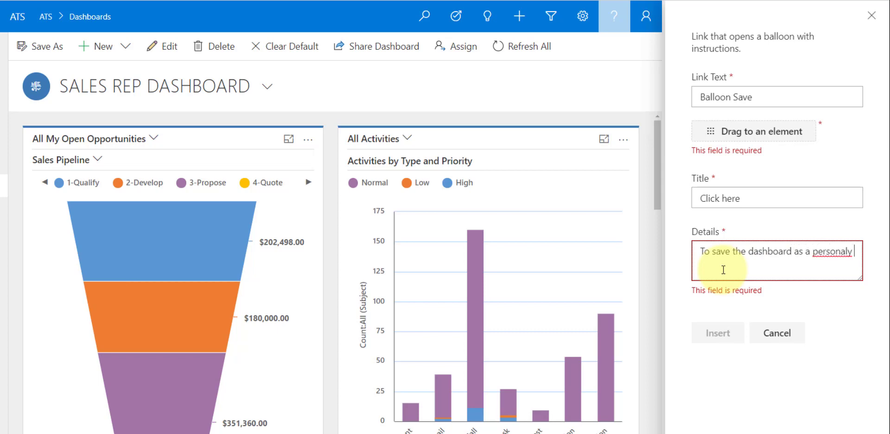
text(dashboard)
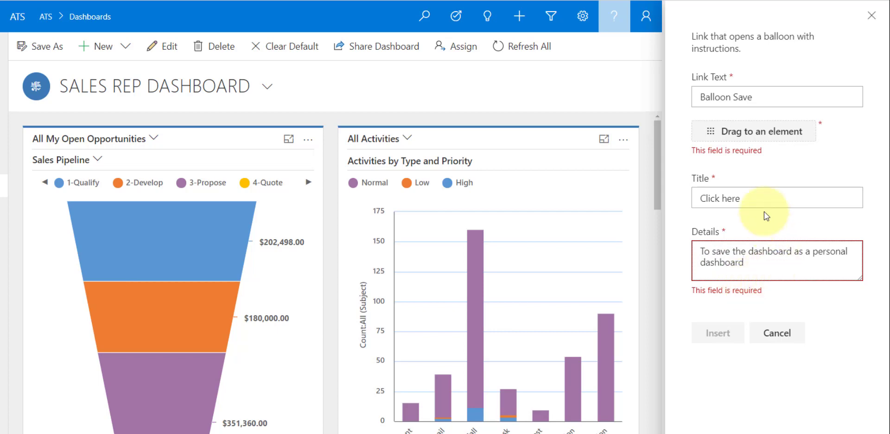
click(762, 171)
drag(747, 132, 747, 132)
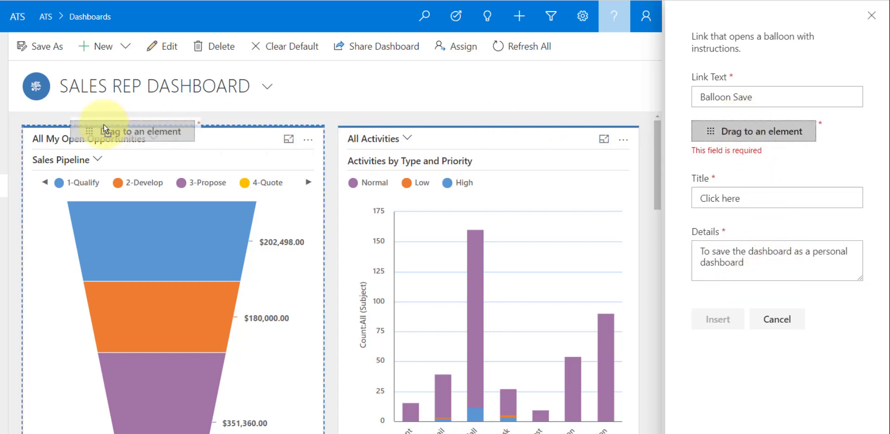
drag(91, 125, 45, 48)
click(727, 305)
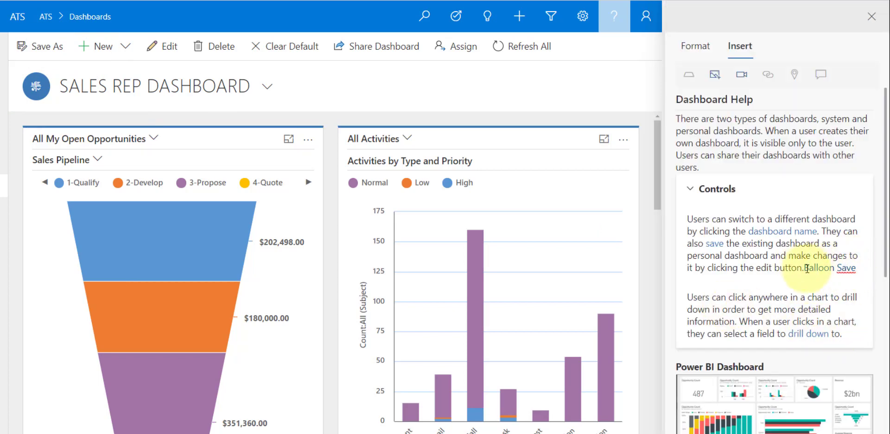
Test the Balloon Save link's balloon, dismiss it, and open the Customers accounts list
scroll(856, 300, down, 1)
scroll(856, 301, down, 3)
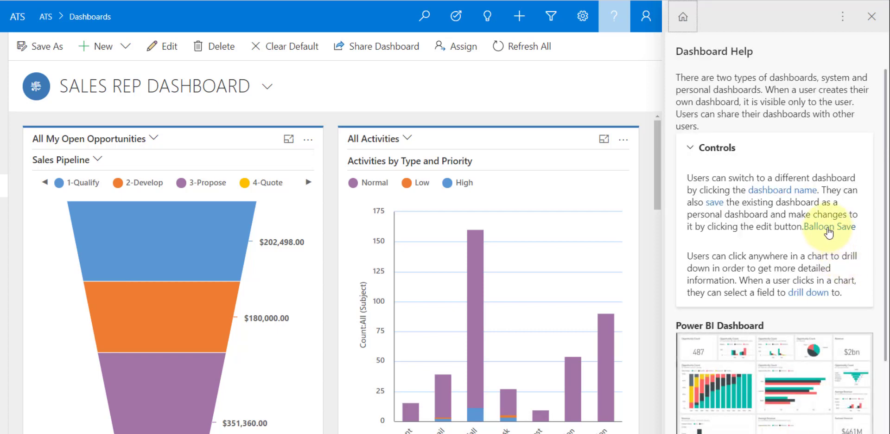
click(828, 228)
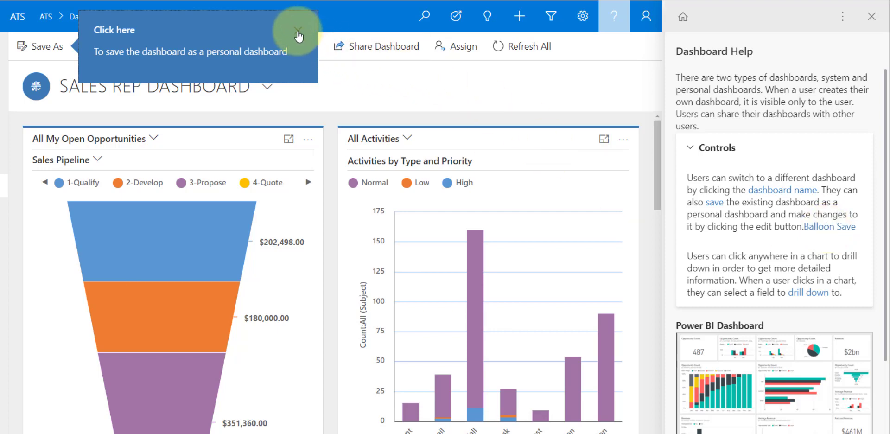
click(298, 32)
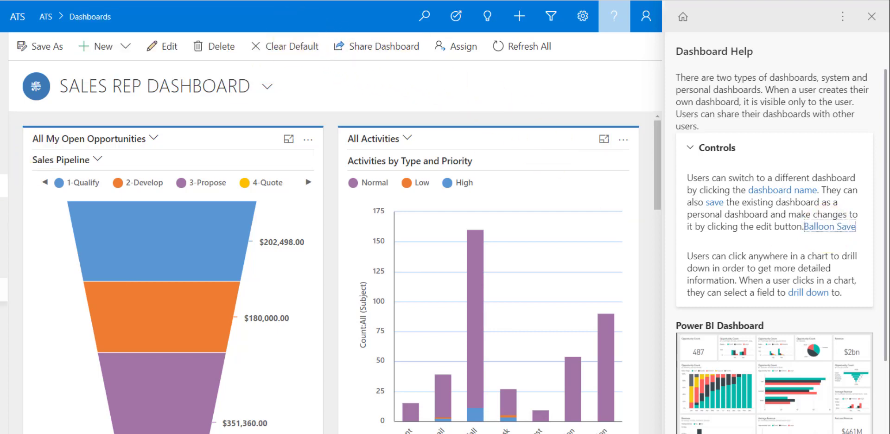
click(44, 255)
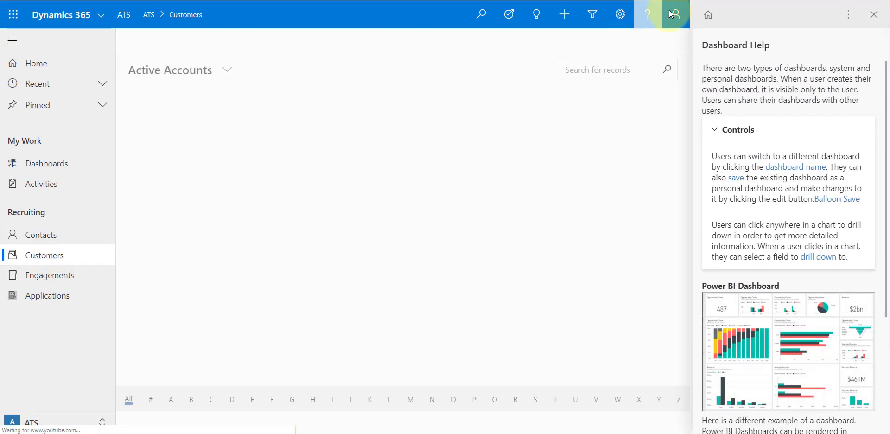
Confirm the Customers Active Accounts help pane shows an empty help page, then bring up My apps
click(876, 14)
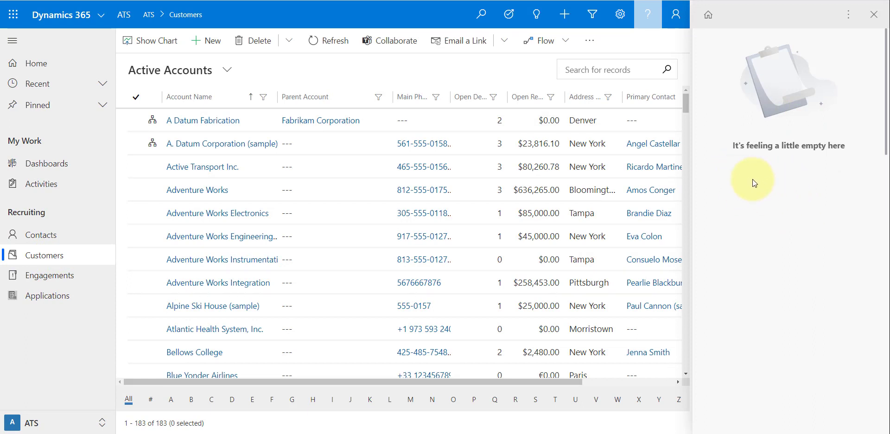
click(848, 15)
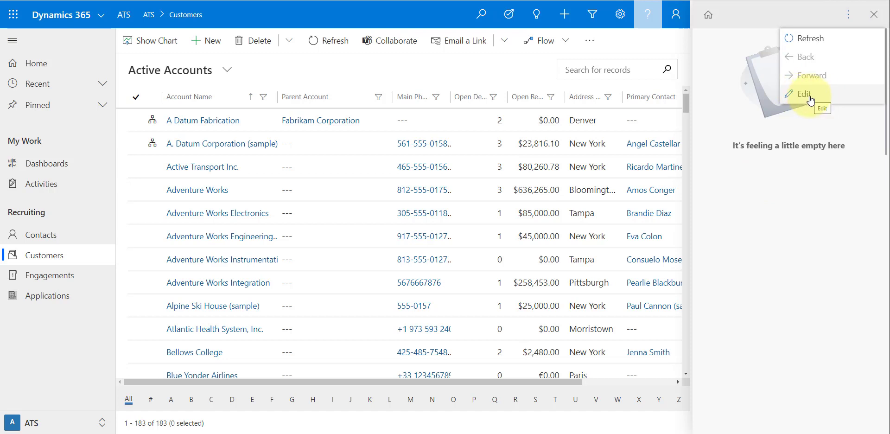
click(790, 176)
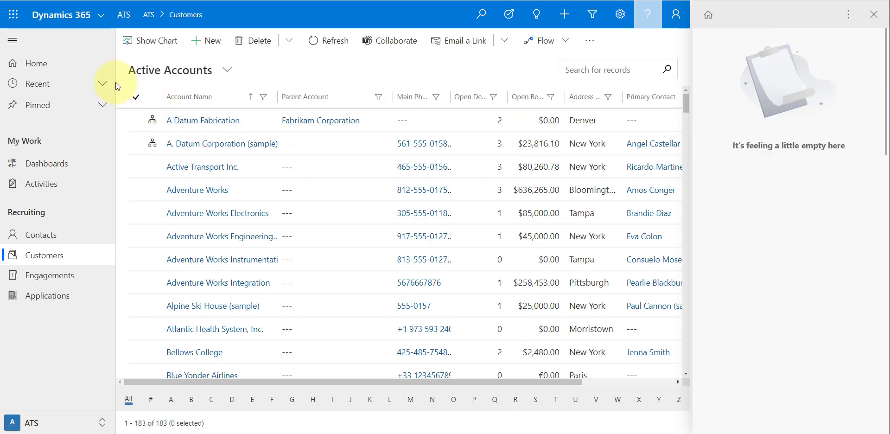
click(101, 21)
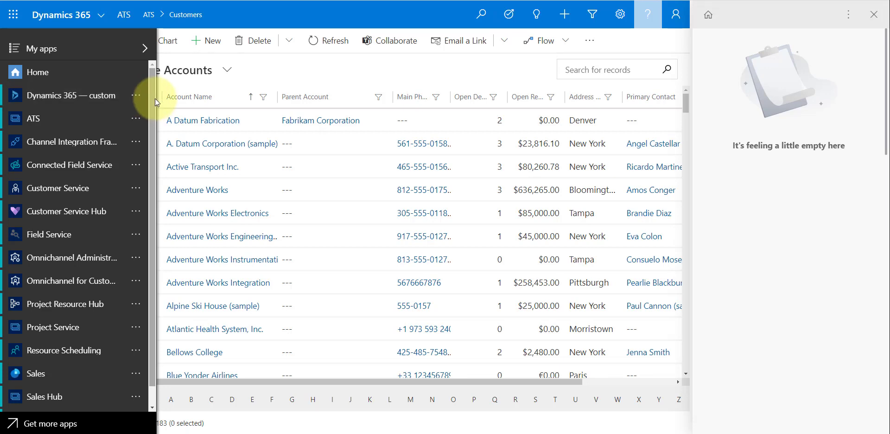
Switch to the Sales Hub app, confirm the Sales Rep Dashboard help pane is empty, and close it
scroll(113, 343, down, 1)
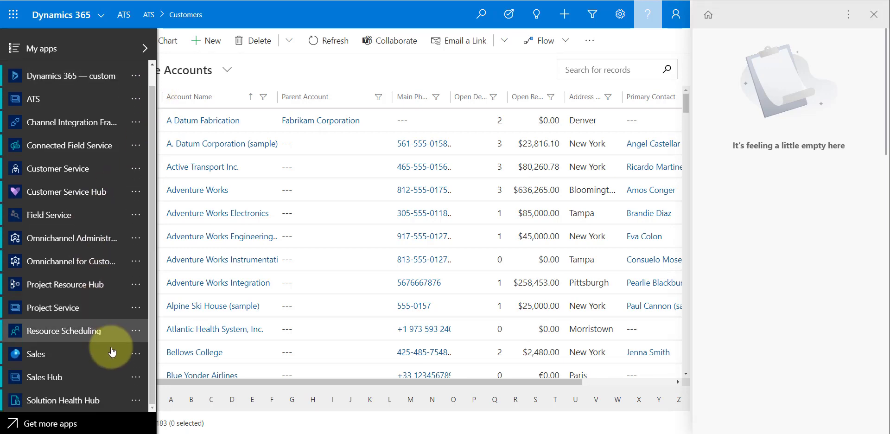
click(77, 382)
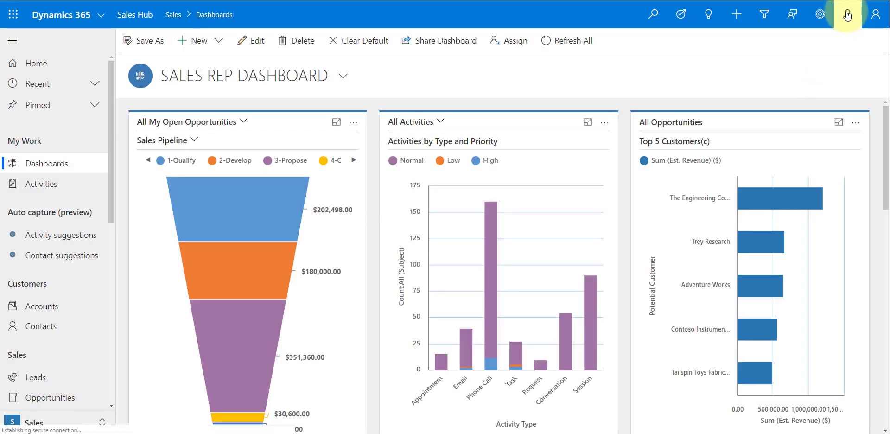
click(846, 12)
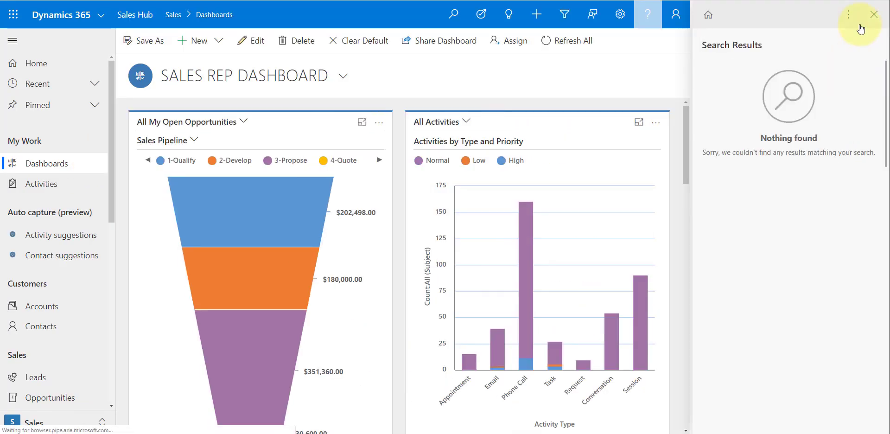
click(847, 16)
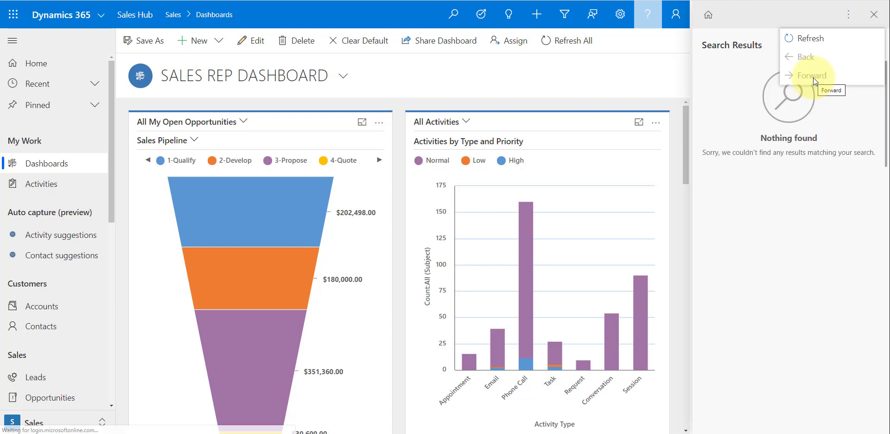
click(800, 163)
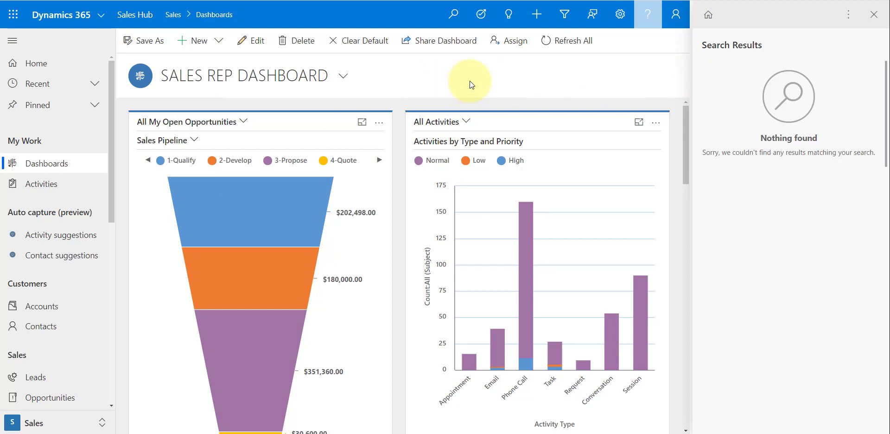
click(873, 16)
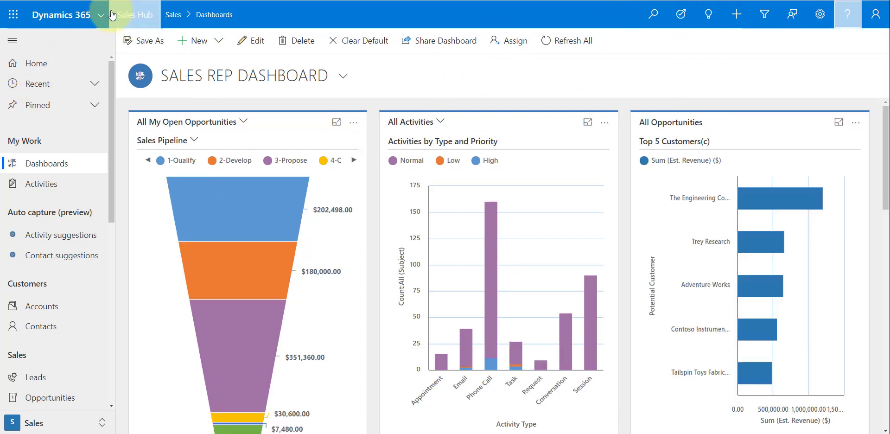
Use Advanced Find to list Help Pages with the Active Help Pages view and open a record
click(756, 17)
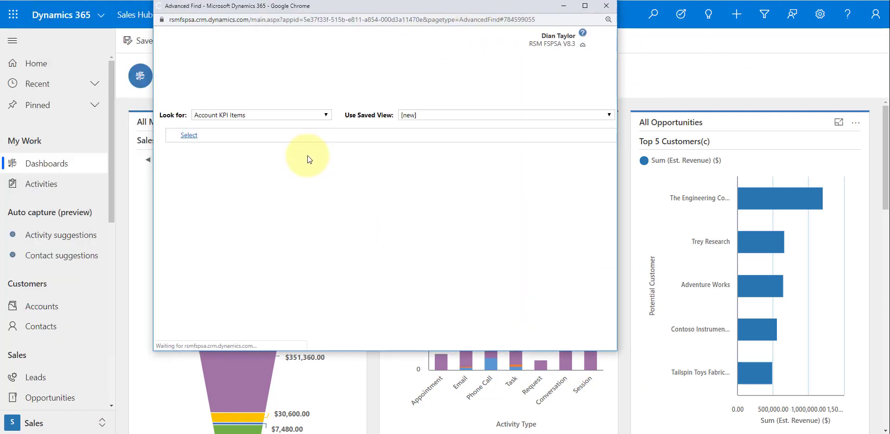
click(282, 114)
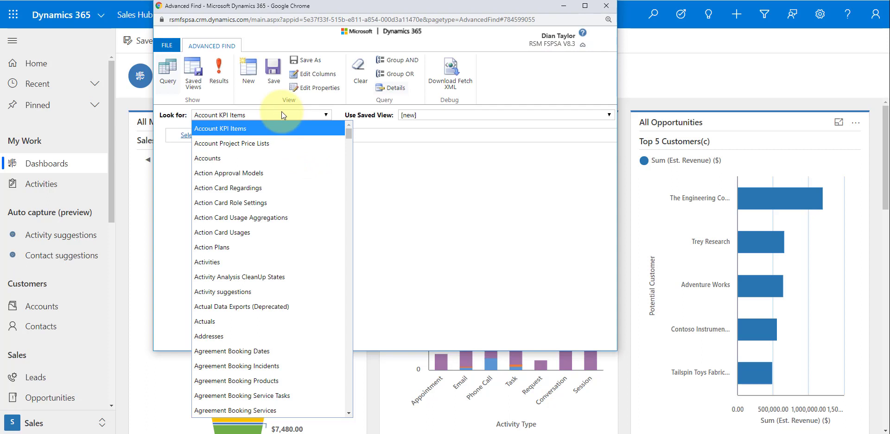
key(h)
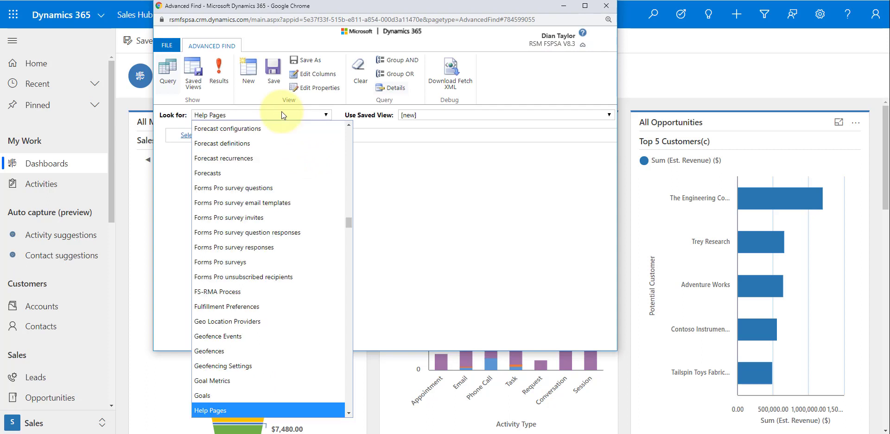
click(426, 116)
click(438, 114)
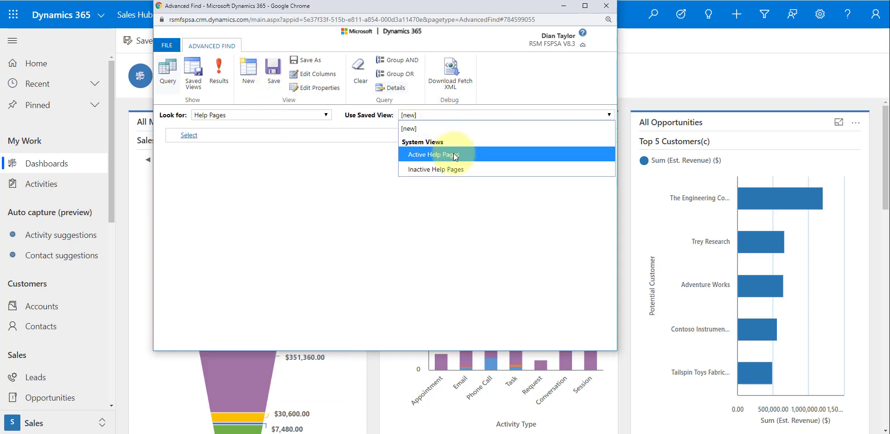
click(435, 154)
click(218, 81)
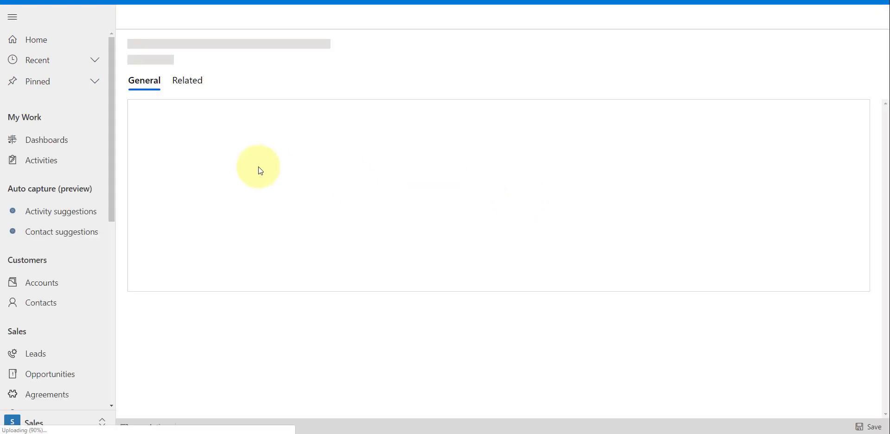
Scroll through the Dashboard Help record's Content field, then close the Advanced Find window
scroll(268, 202, down, 5)
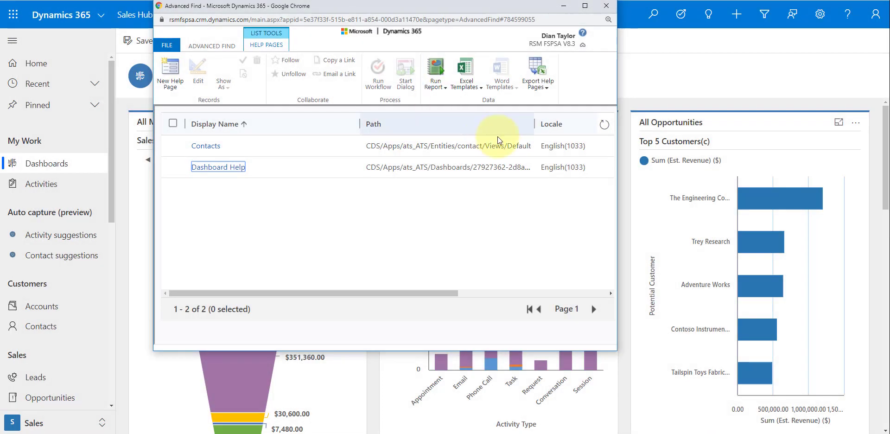
click(606, 6)
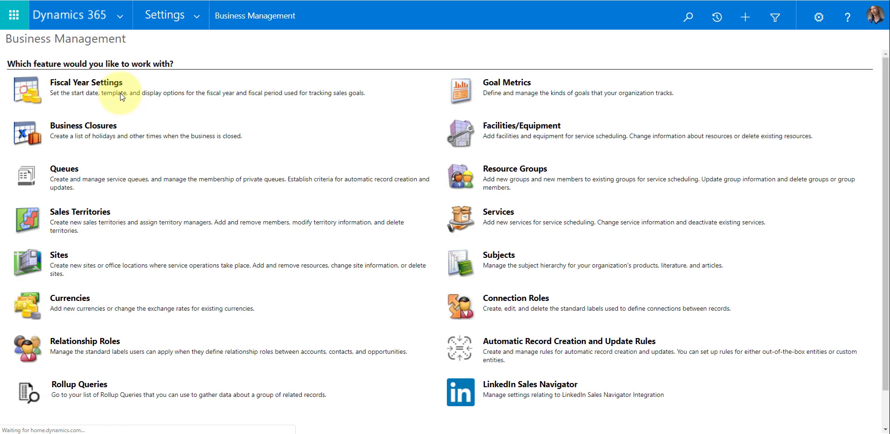
Open the Help Pages solution from Settings > Solutions
click(197, 19)
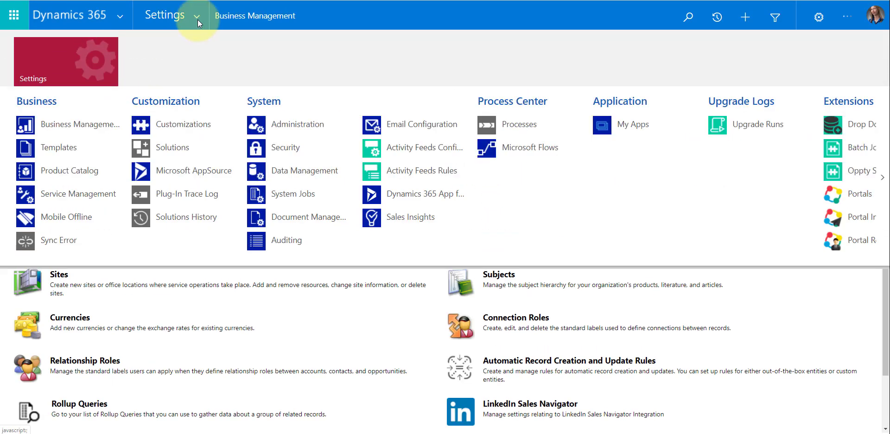
click(179, 148)
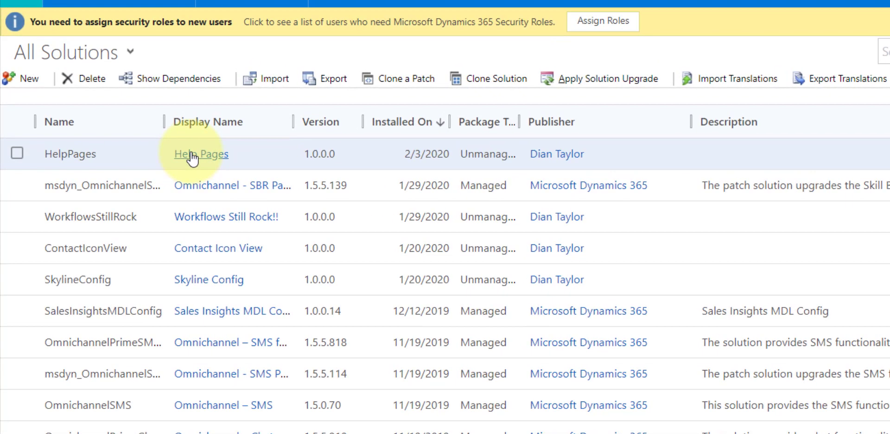
click(132, 131)
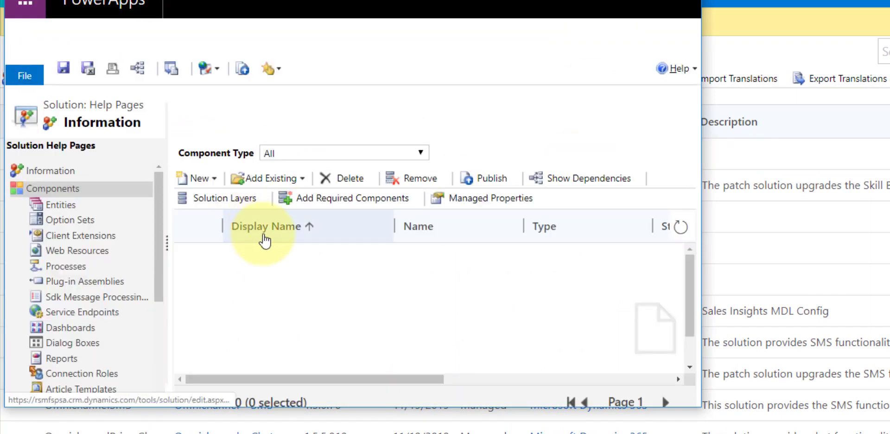
Check the solution's empty Help Pages and Entities lists, then return to Components
drag(160, 221, 159, 326)
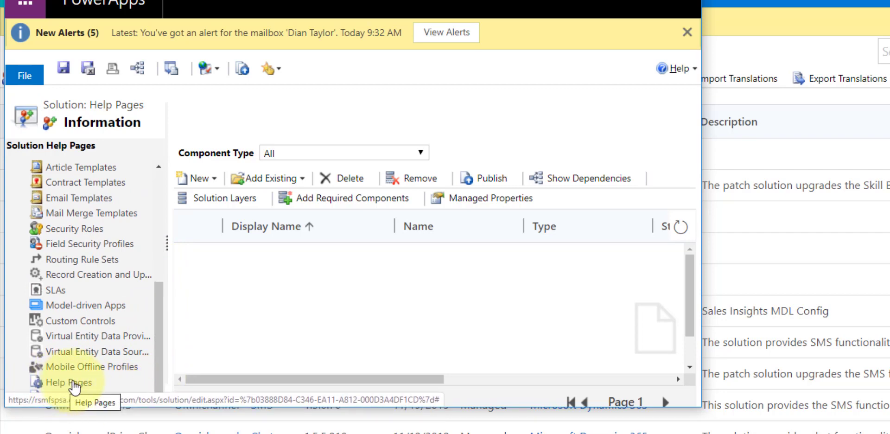
click(73, 383)
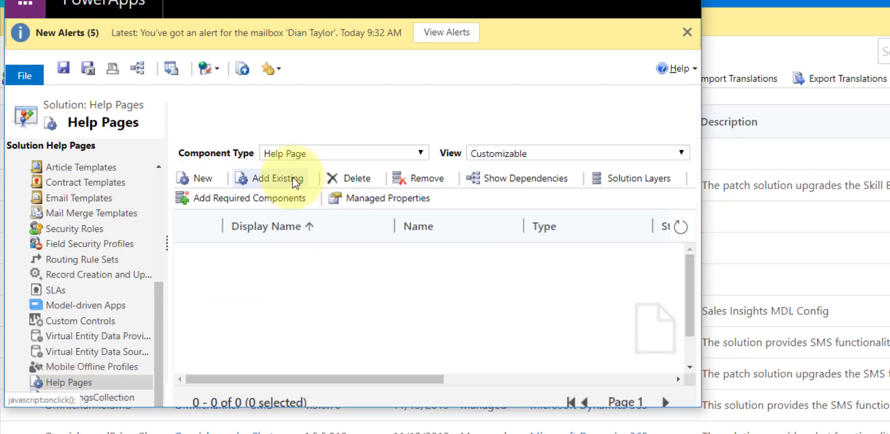
drag(159, 292, 109, 185)
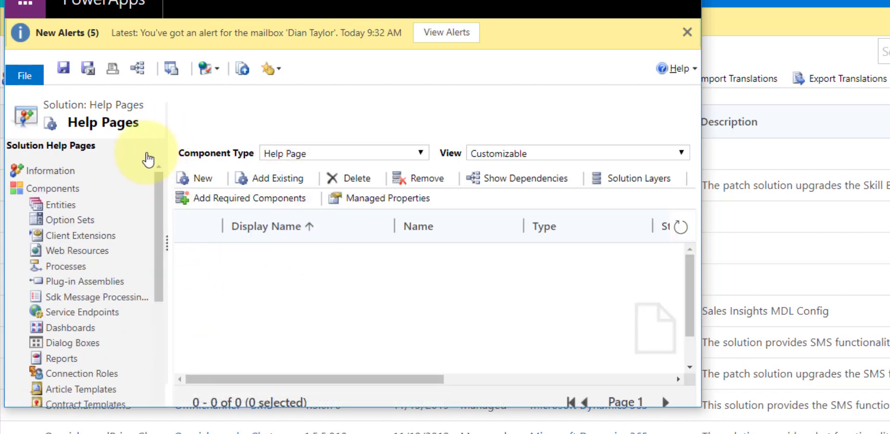
click(72, 207)
click(52, 190)
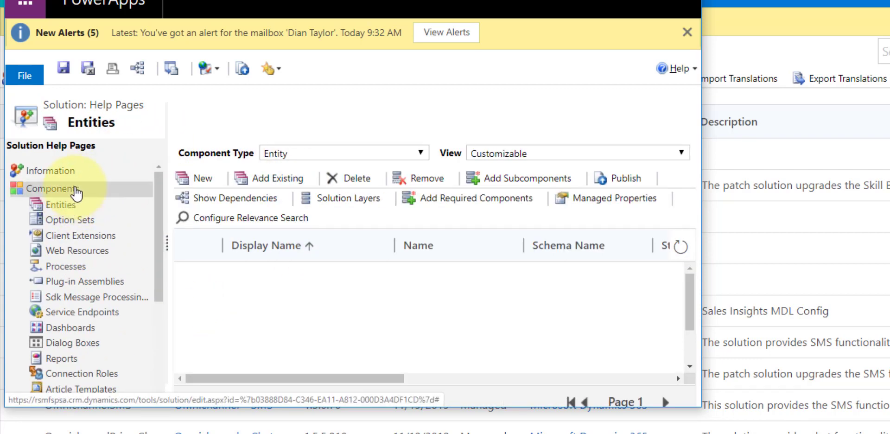
Add both existing help pages, Contacts and Dashboard Help, as Help Page components
click(296, 178)
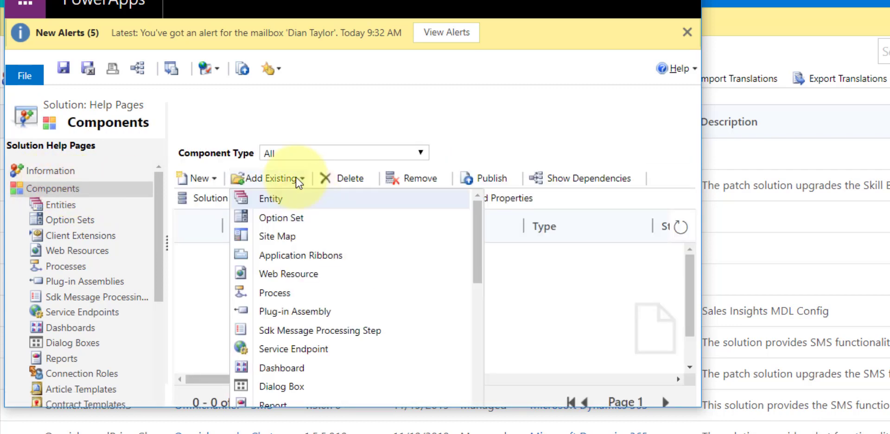
scroll(348, 255, down, 6)
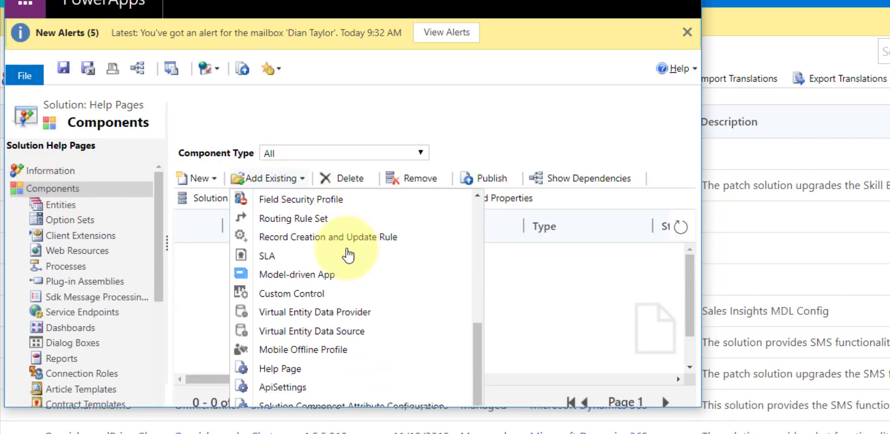
click(309, 369)
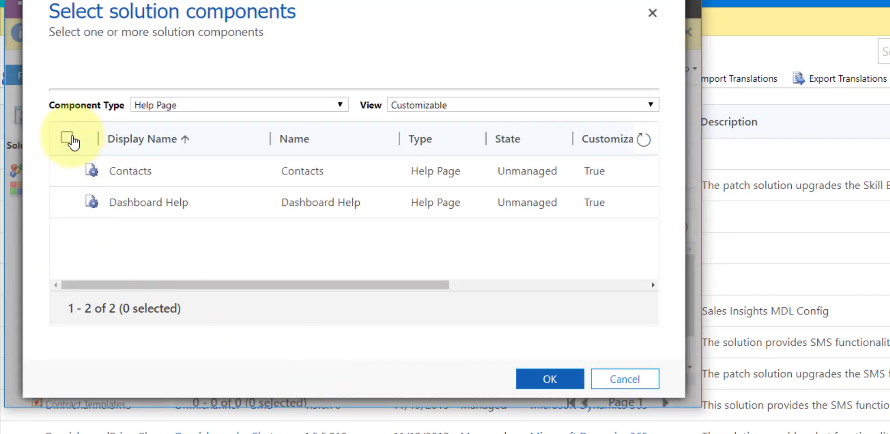
click(68, 139)
click(551, 380)
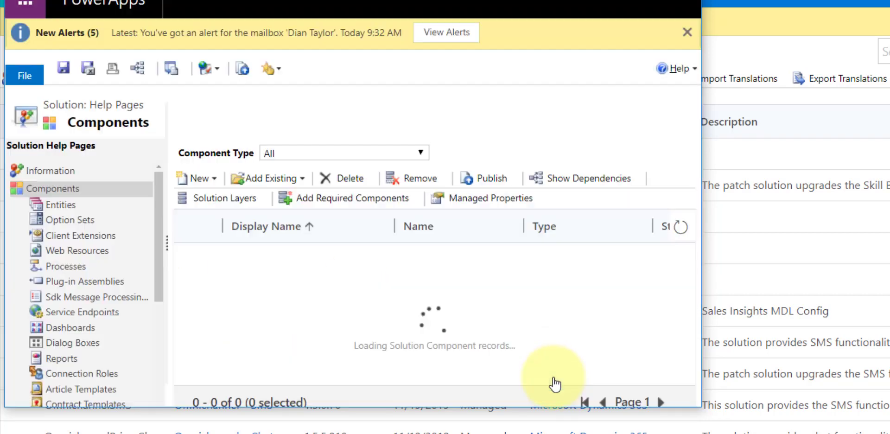